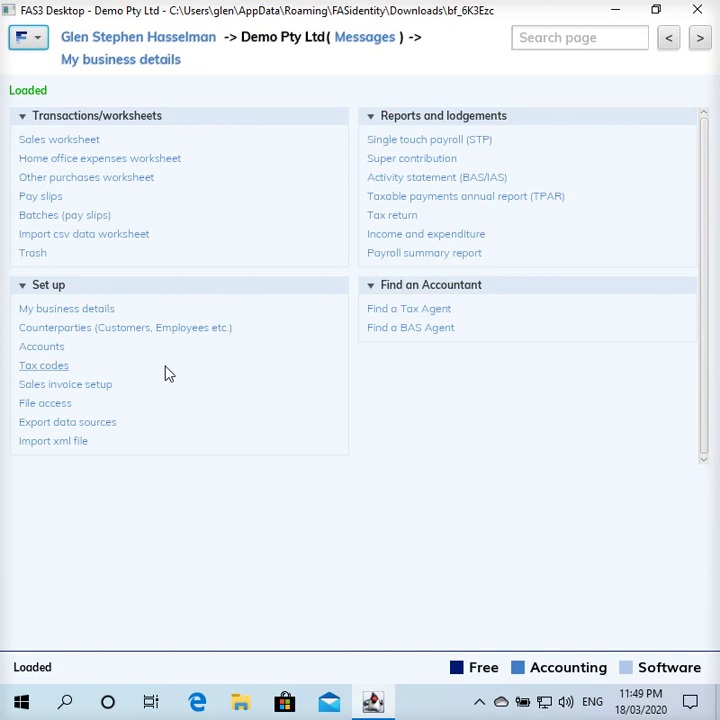
- Start a new tax code from the tax code list and name it "Tax free component - Genuine Redundancy"
left_click(45, 373)
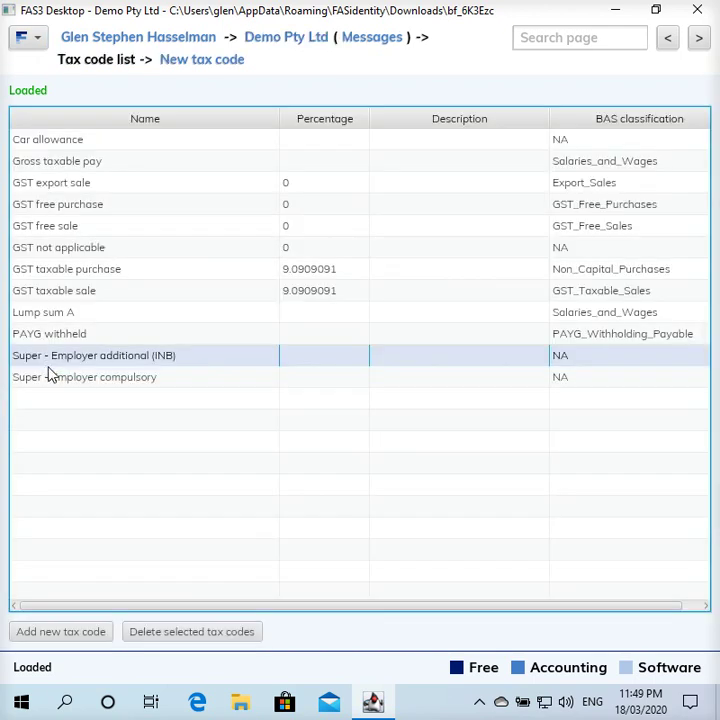
left_click(79, 381)
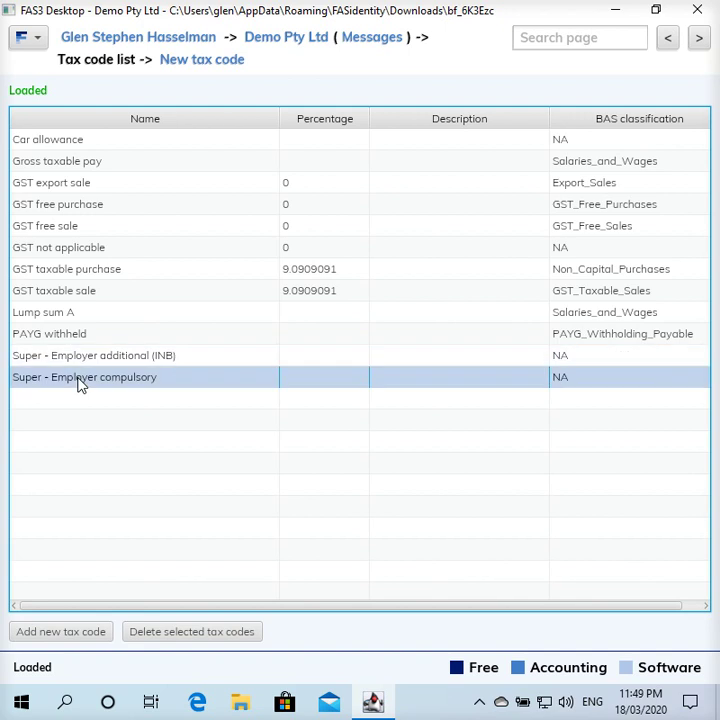
left_click(207, 63)
left_click(185, 137)
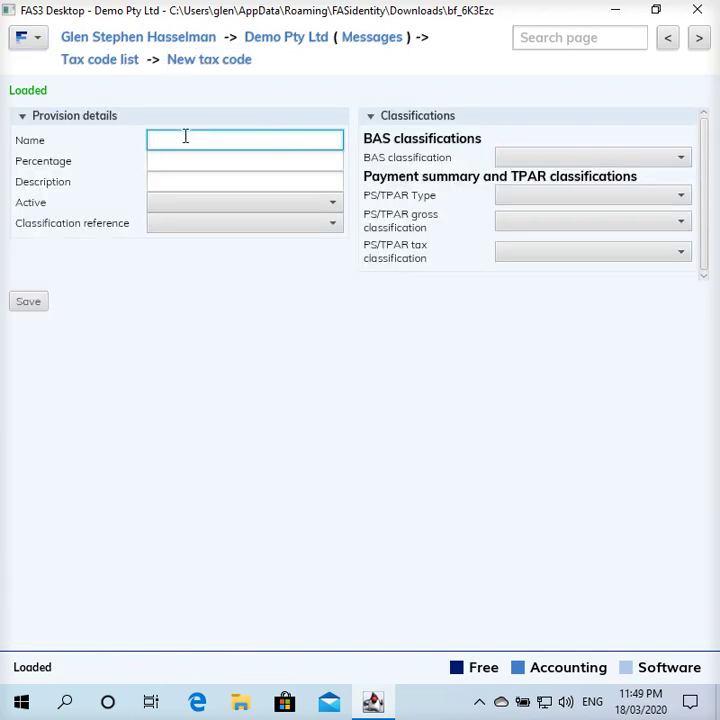
type("Tax free component o")
key("BackSpace")
type("- Genuine R")
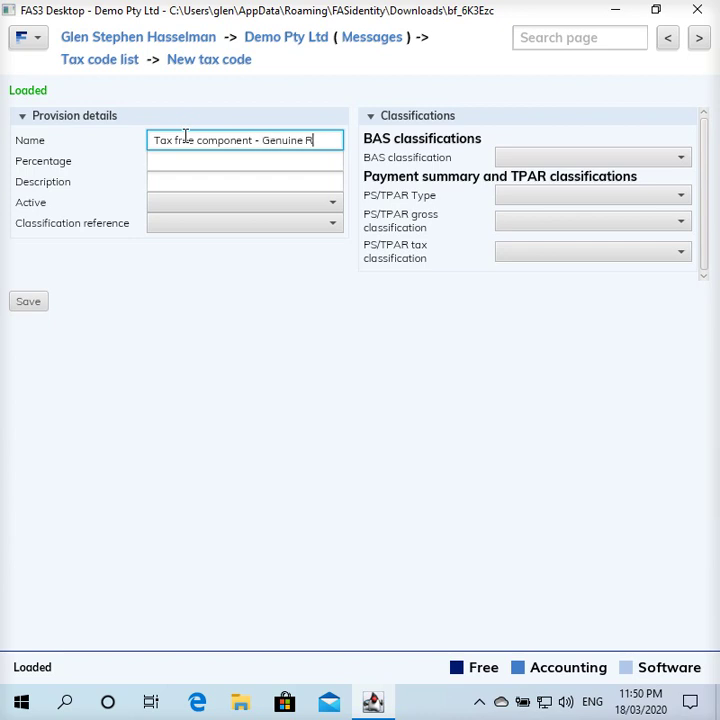
type("edundancy")
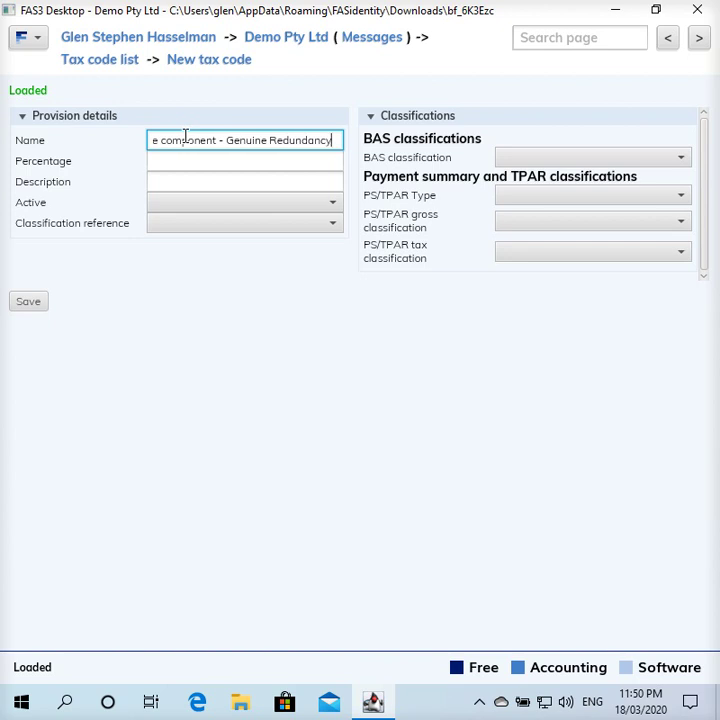
- Make the tax-free code active, with Liability as classification reference and Salaries and wages as BAS classification
left_click(166, 206)
left_click(178, 244)
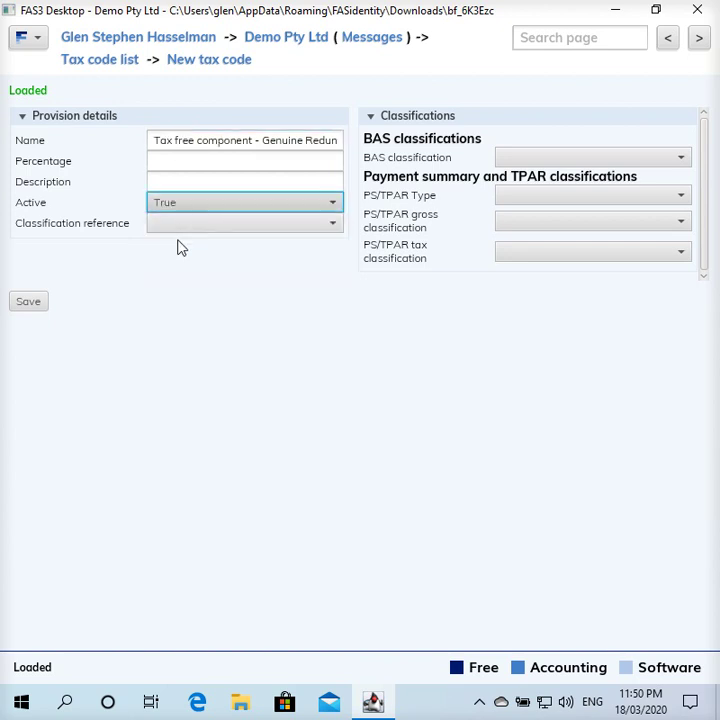
left_click(186, 228)
left_click(186, 286)
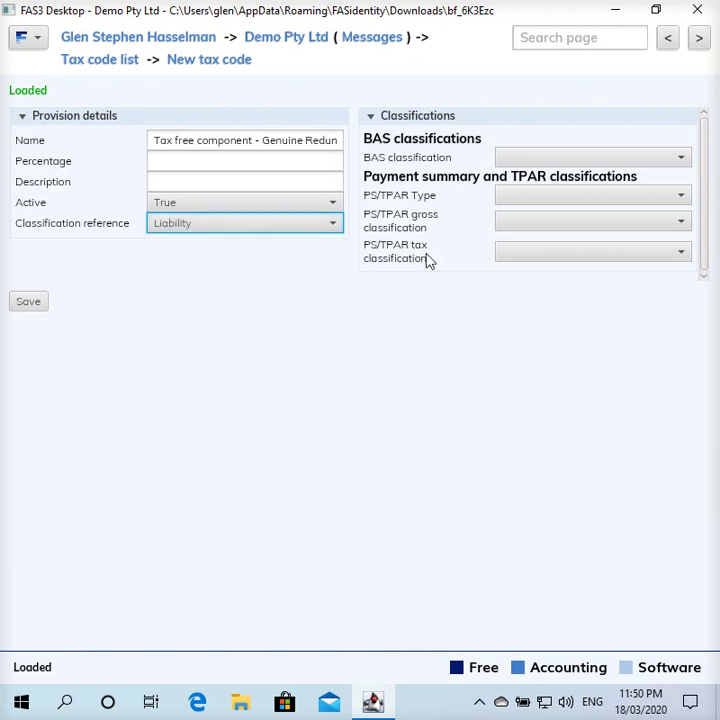
left_click(536, 160)
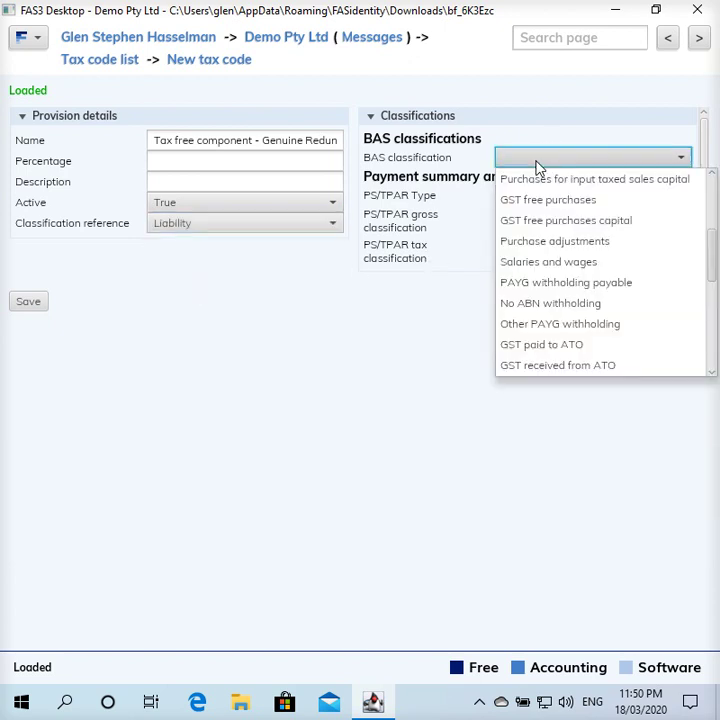
left_click(576, 268)
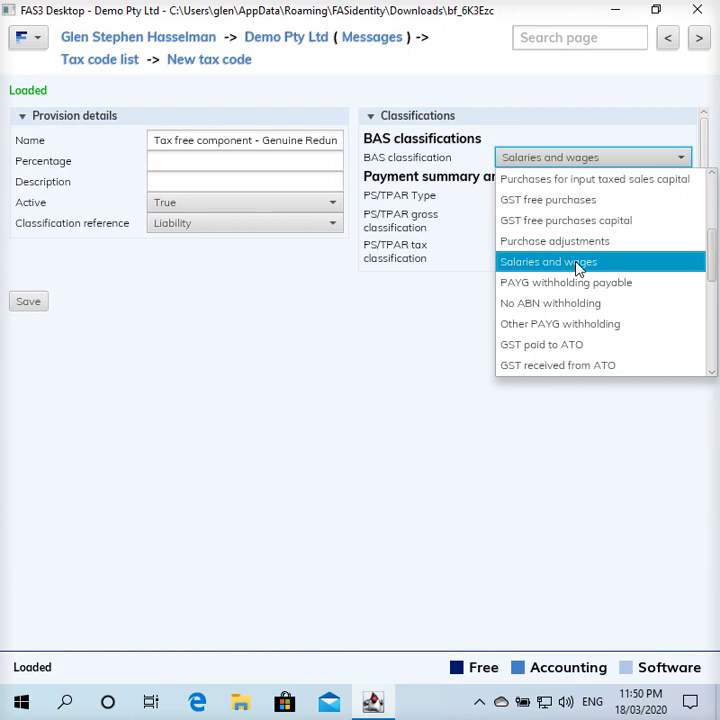
left_click(576, 268)
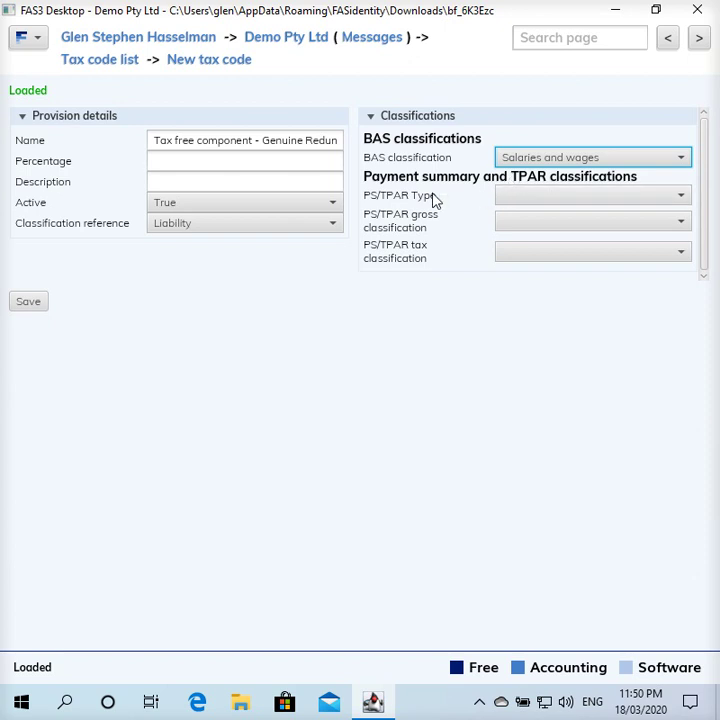
- Set PS/TPAR type Individual_Non_Business, gross classification Lump_Sum_D and tax classification Not applicable, and save the tax code
left_click(536, 200)
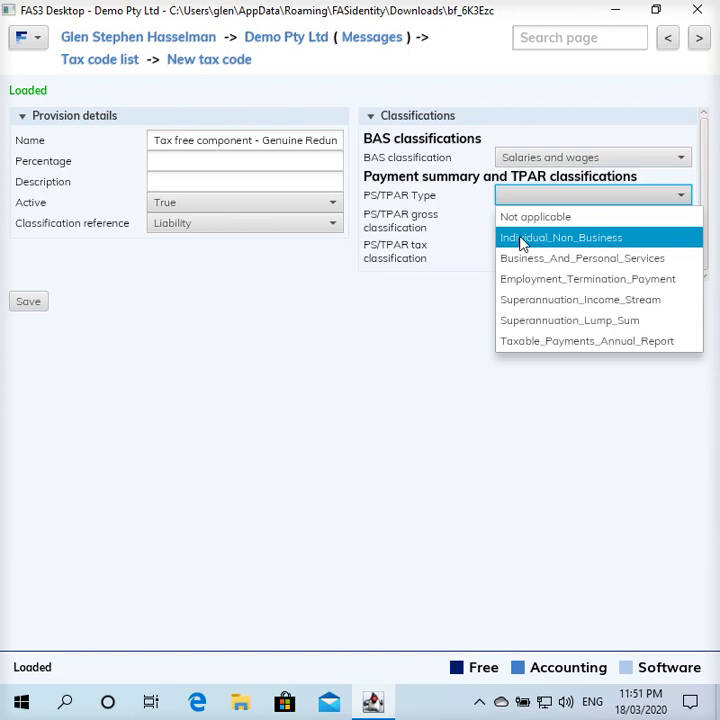
left_click(522, 241)
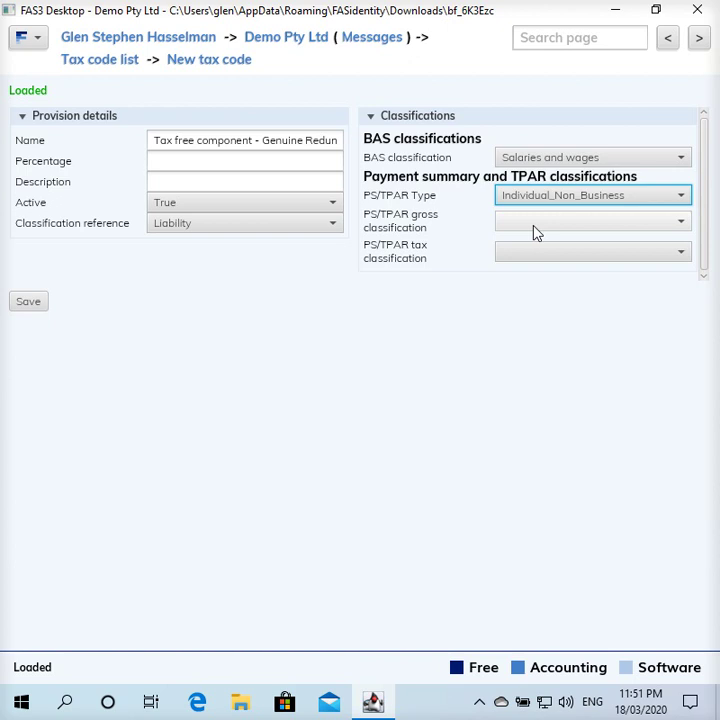
left_click(535, 232)
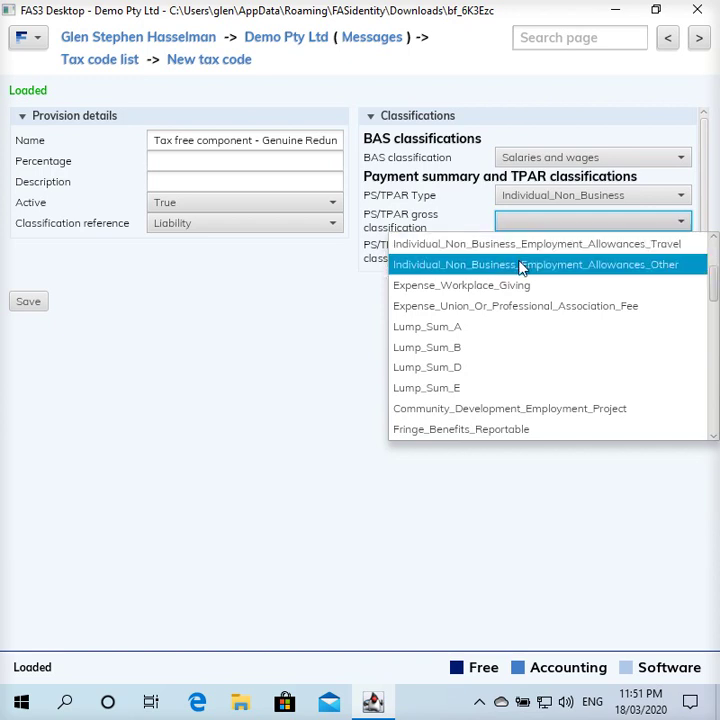
left_click(473, 375)
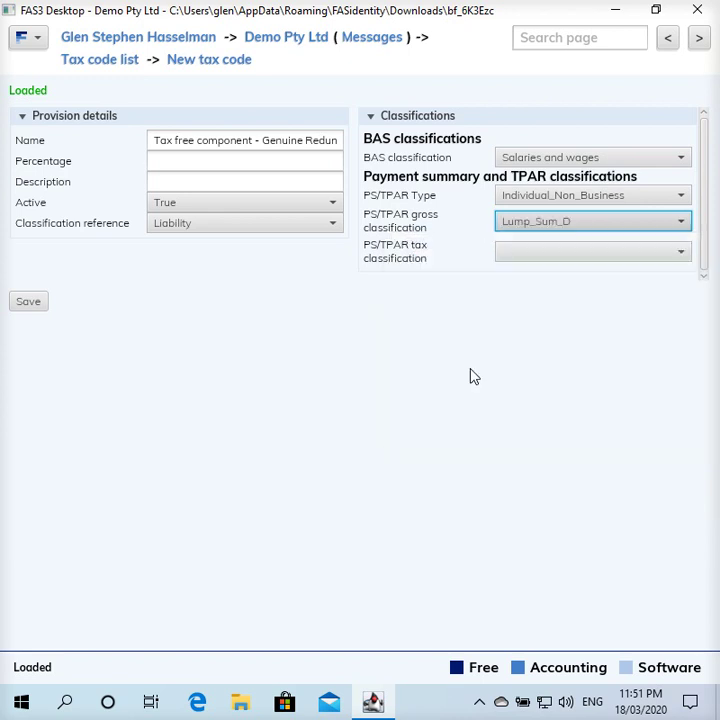
left_click(539, 255)
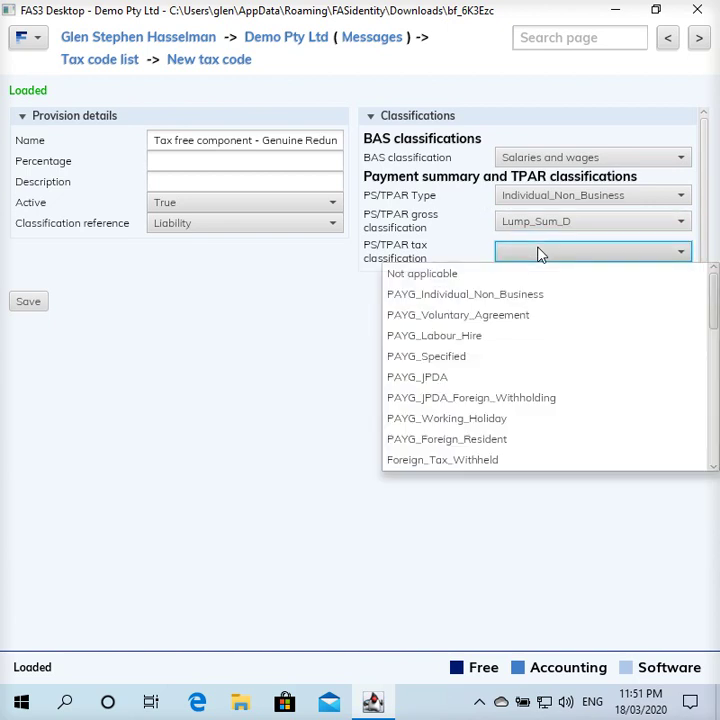
left_click(529, 276)
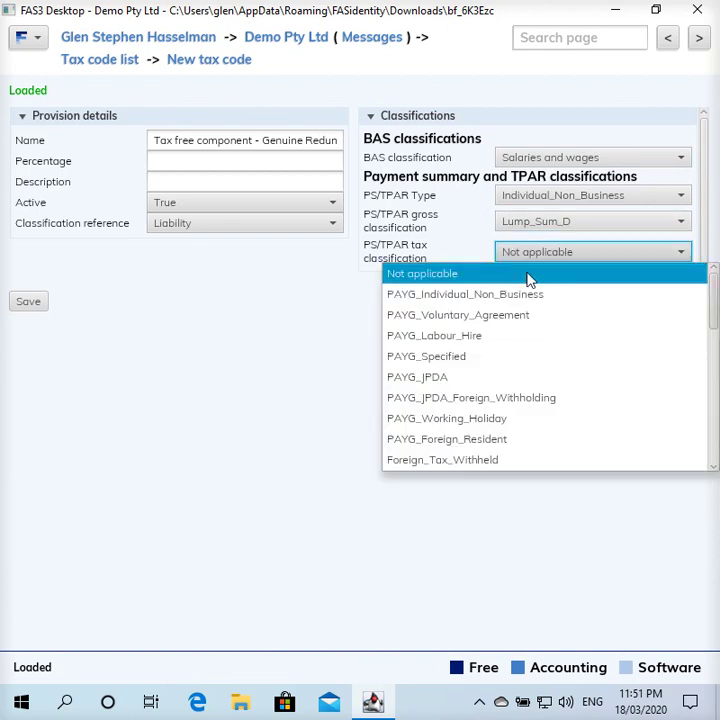
left_click(529, 276)
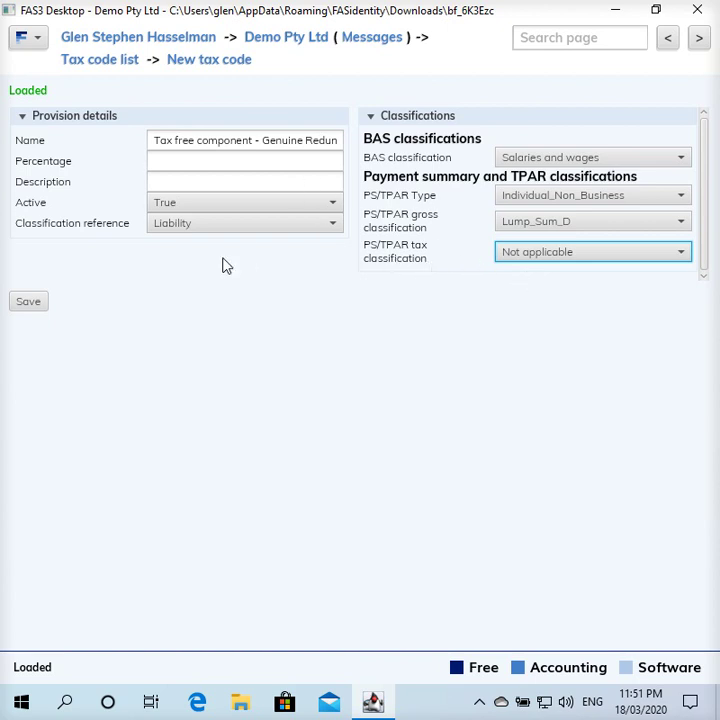
left_click(29, 303)
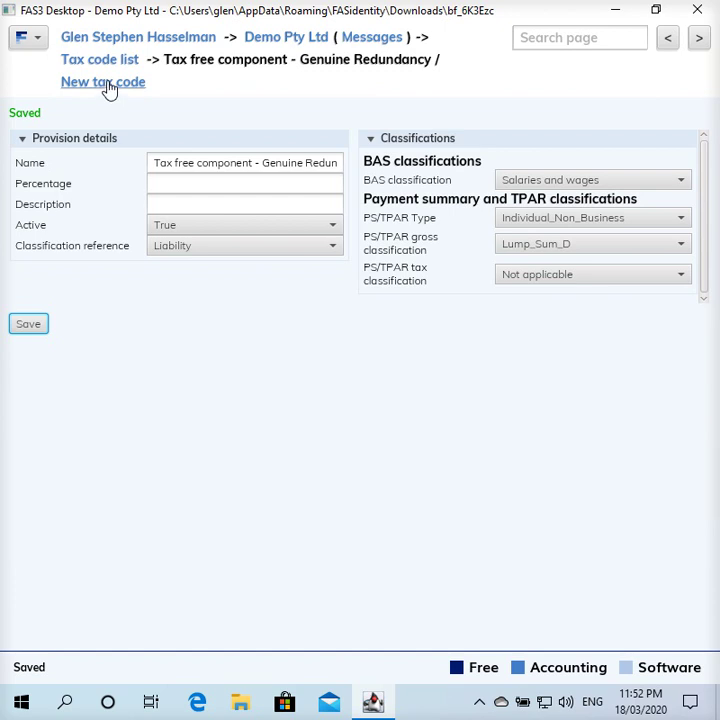
- Create another new tax code named "Taxable component - Genuine redundancy"
left_click(110, 88)
left_click(160, 131)
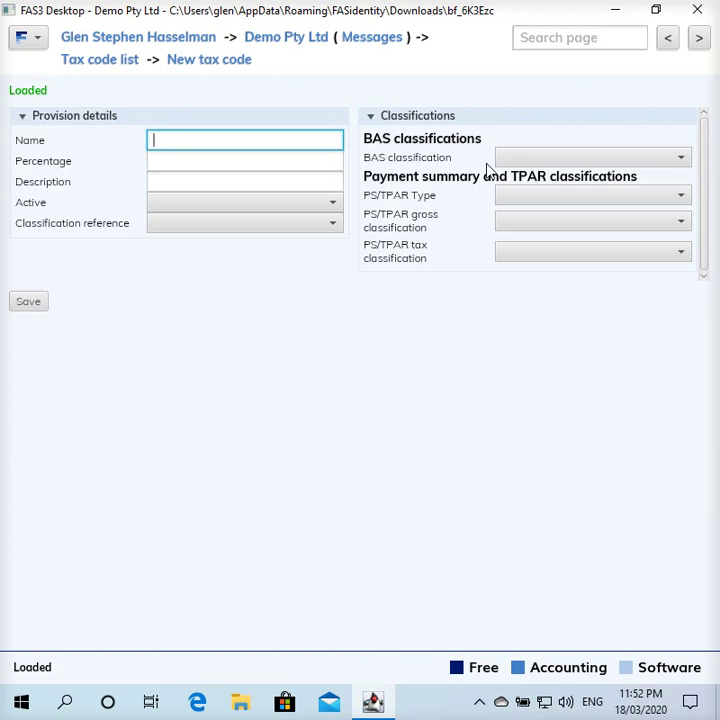
type("Taxable componen")
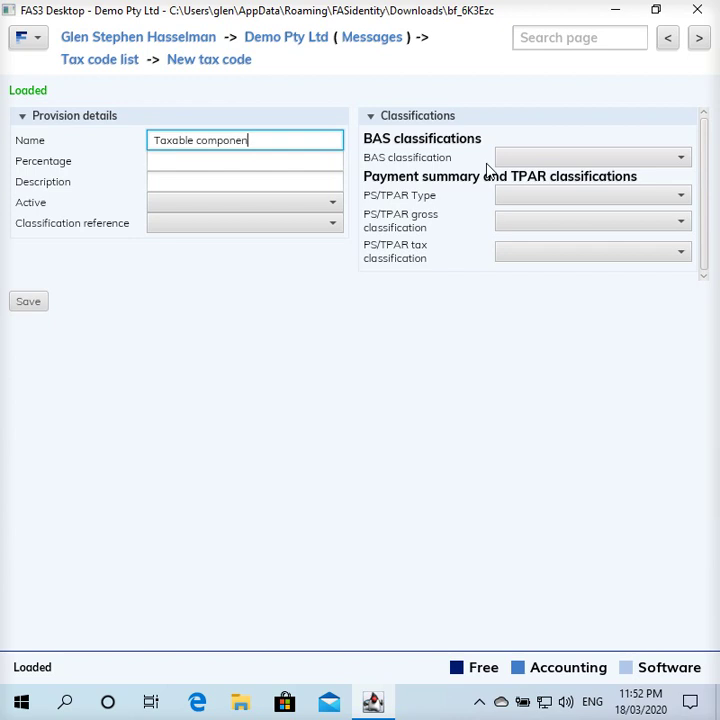
type("t - Genu")
type("ine redund")
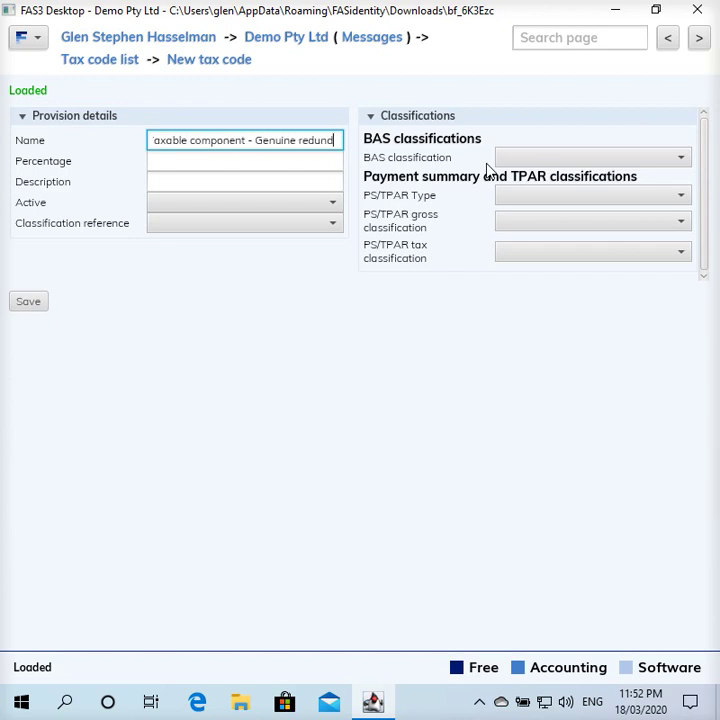
type("ancy")
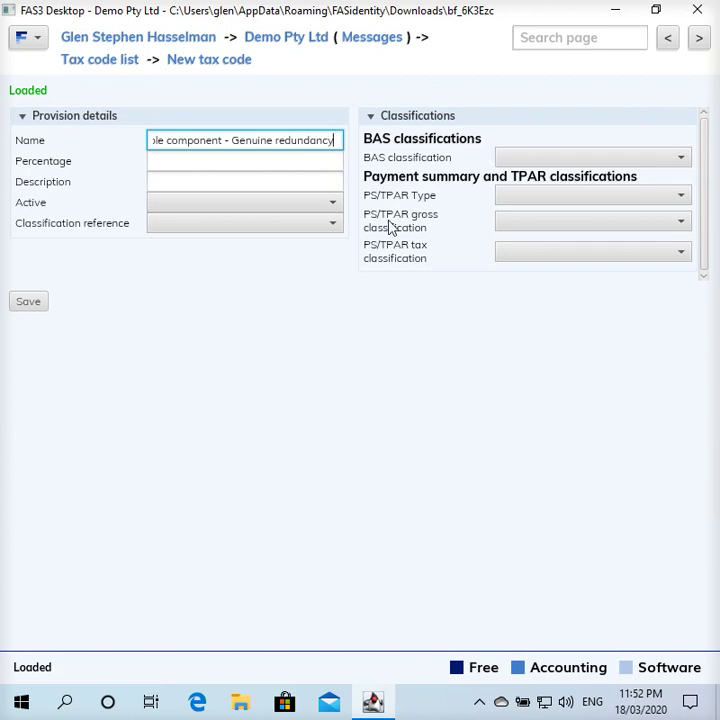
- Make the taxable component code active, with classification reference Liability and BAS classification Salaries and wages
left_click(324, 203)
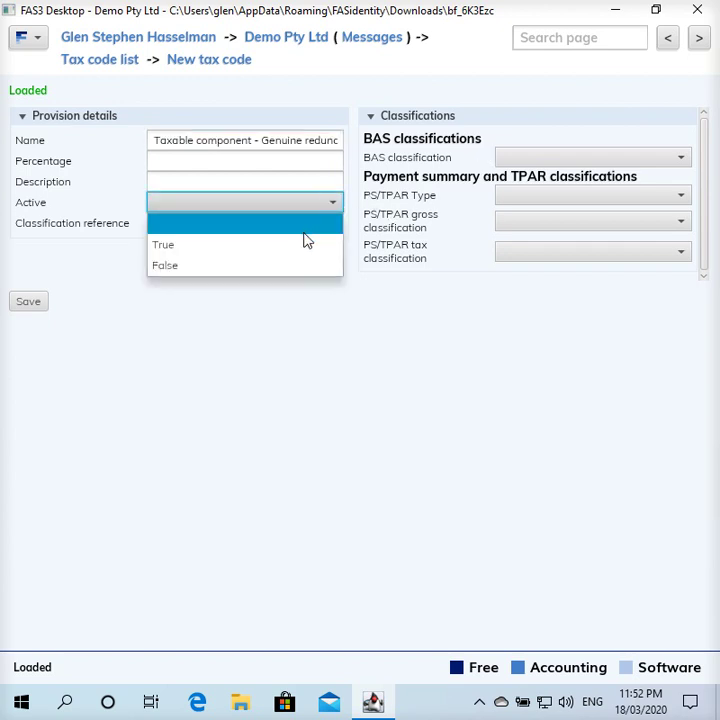
left_click(303, 245)
left_click(305, 226)
left_click(280, 286)
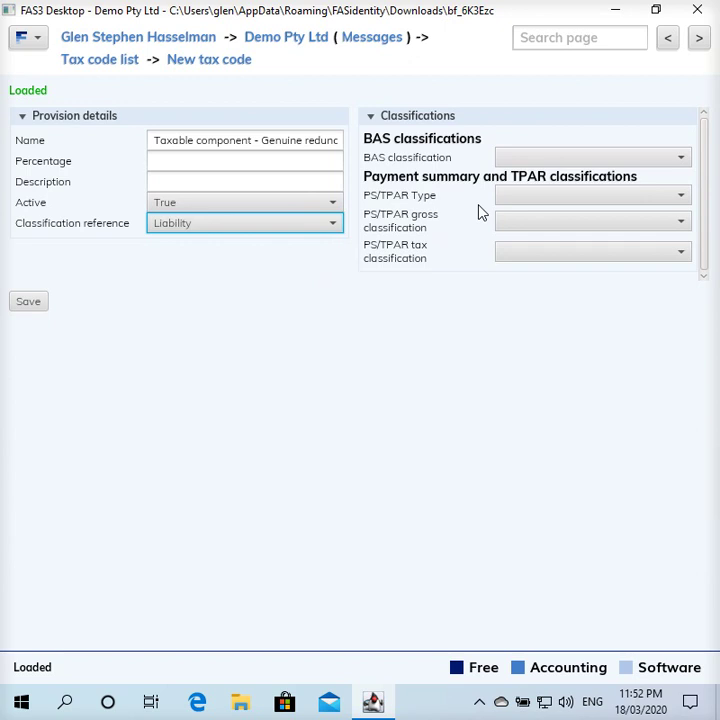
left_click(540, 160)
left_click(519, 264)
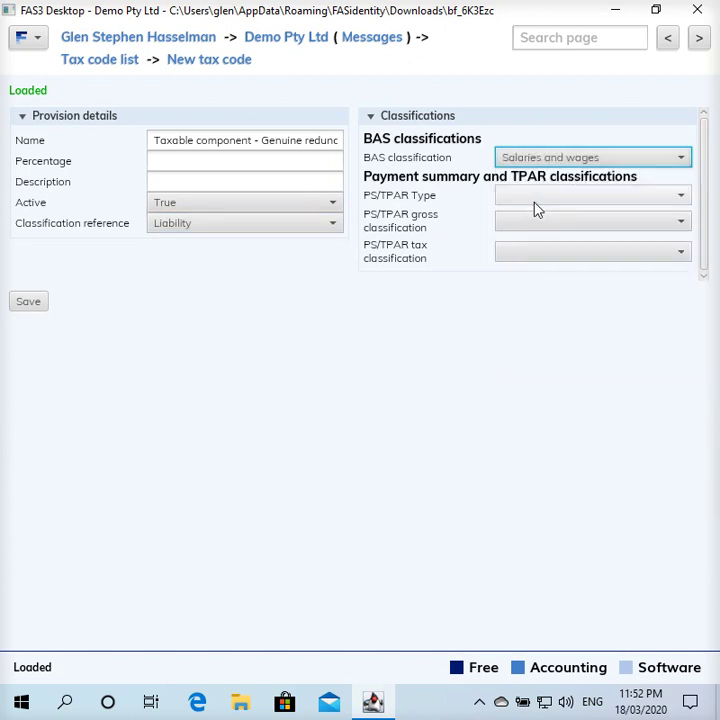
- Set the PS/TPAR type to Employment_Termination_Payment and the gross classification to ETP Taxable Component - type R
left_click(541, 198)
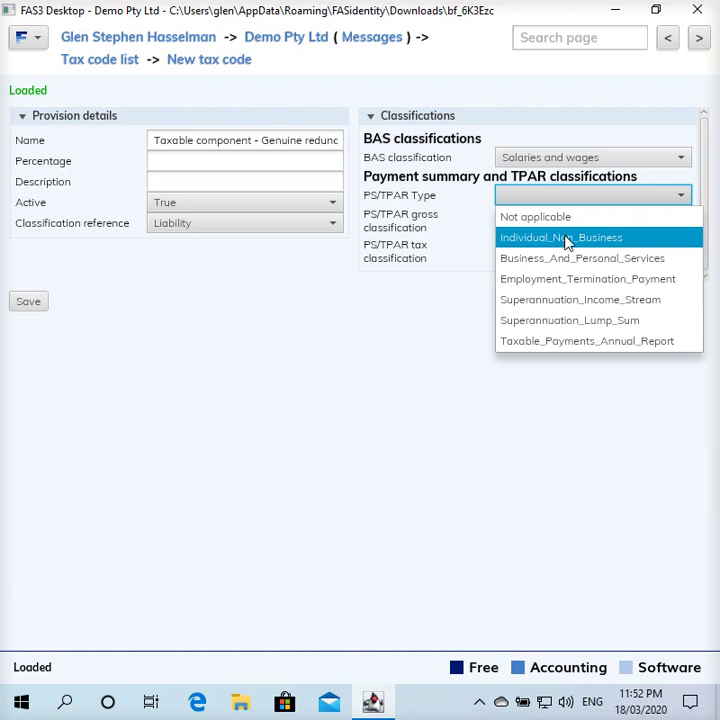
left_click(573, 284)
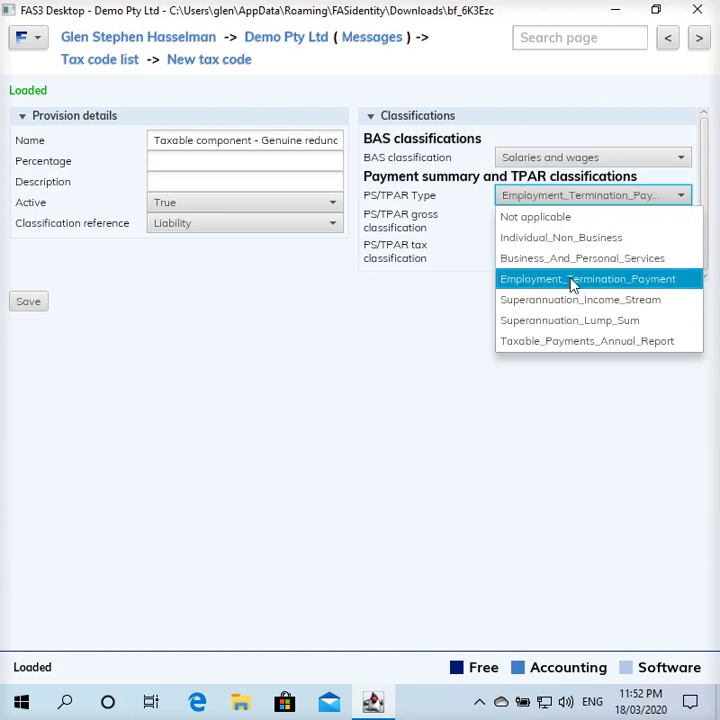
left_click(573, 280)
left_click(593, 223)
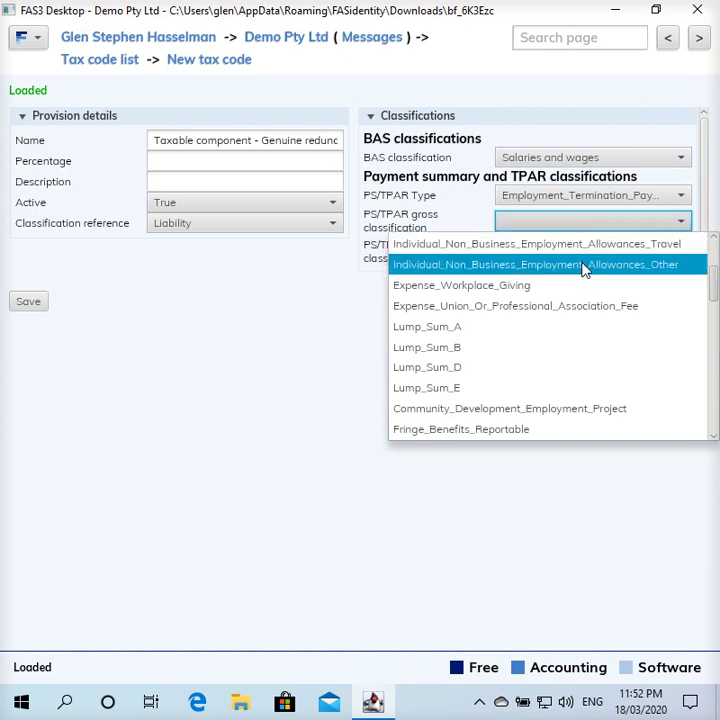
scroll(585, 266, "down", 4)
scroll(585, 268, "down", 2)
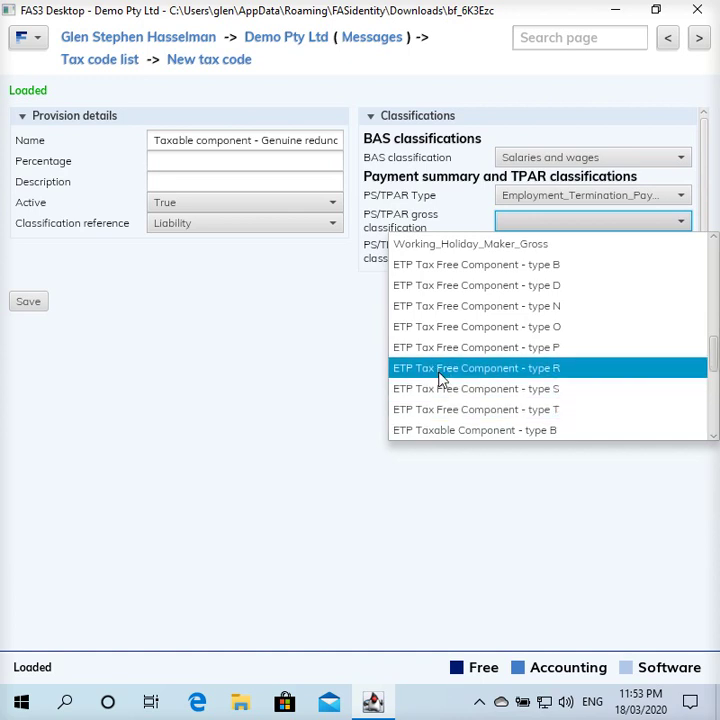
scroll(450, 390, "down", 2)
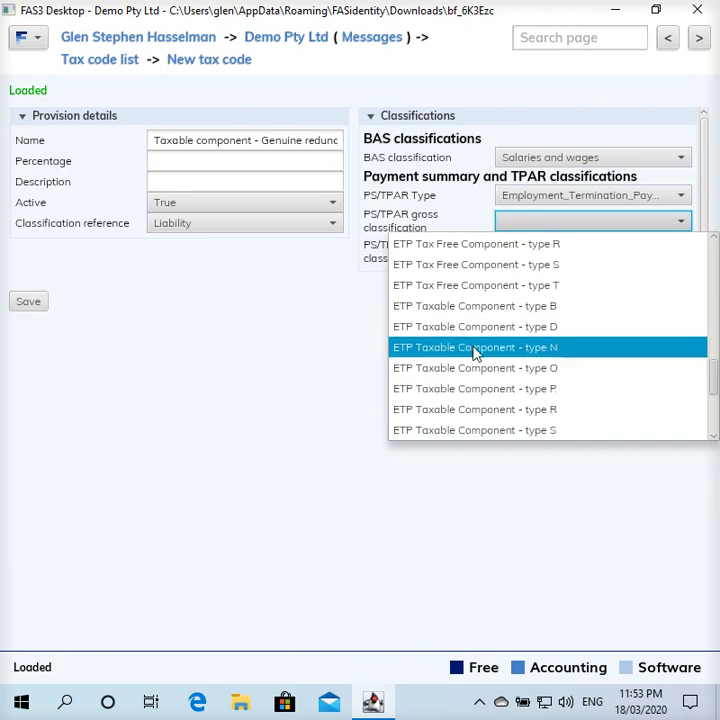
left_click(533, 411)
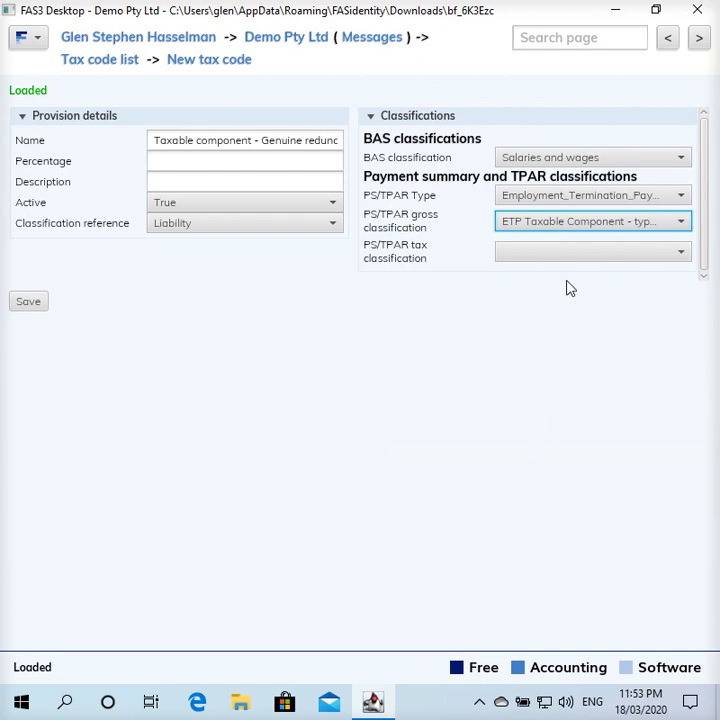
- Set the PS/TPAR tax classification to Not applicable and save the taxable component tax code
left_click(578, 258)
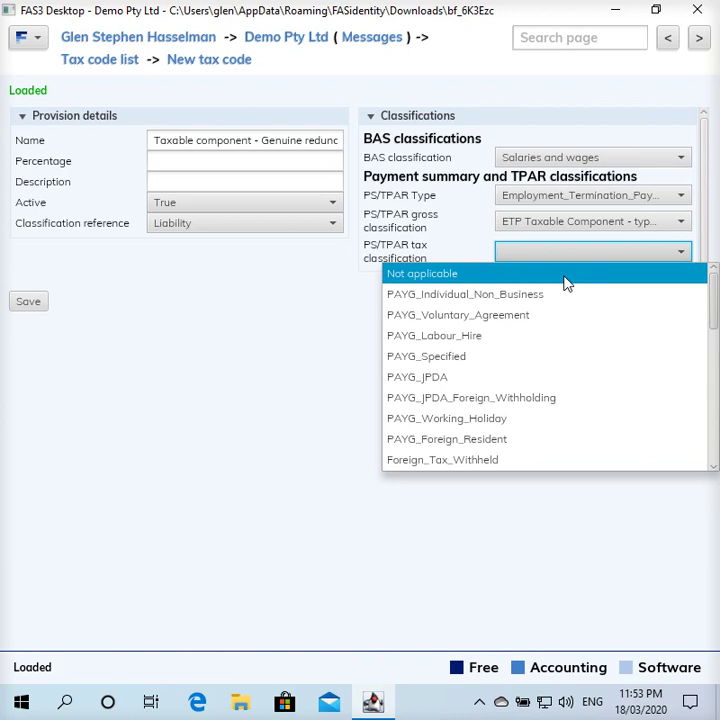
left_click(565, 283)
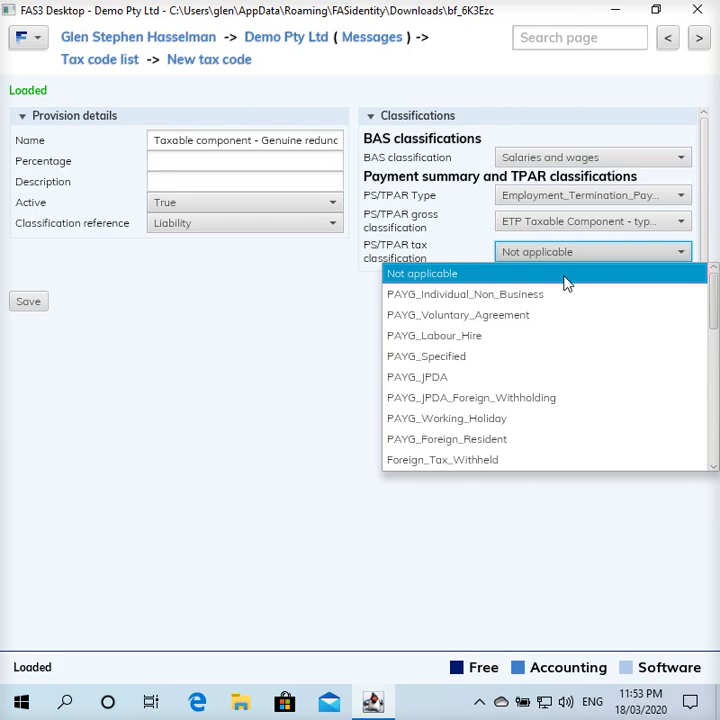
left_click(566, 285)
left_click(26, 303)
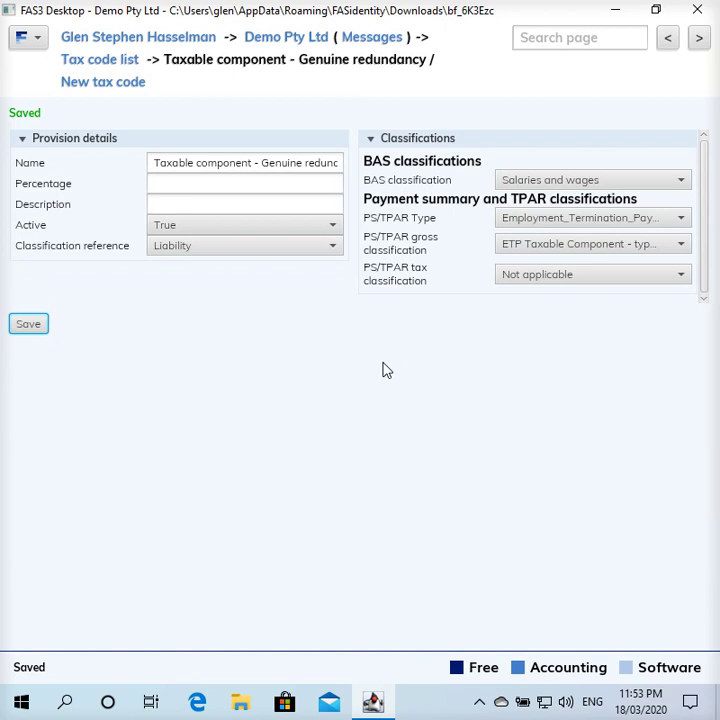
- Create another new tax code named "PAYGW - ETP Type R"
left_click(130, 90)
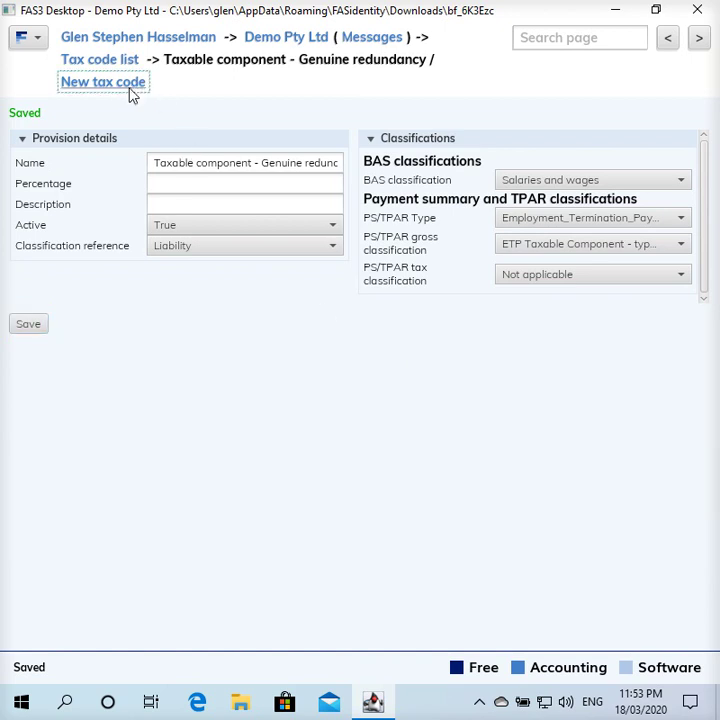
left_click(186, 139)
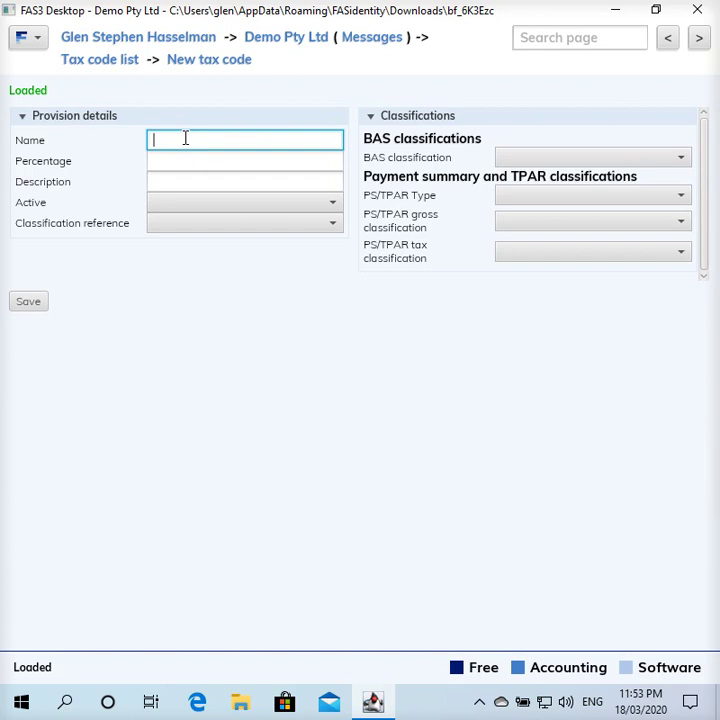
type("PAYGW -")
type("ETP Type R")
- Make the PAYGW tax code active, with classification reference Liability and BAS classification PAYG withholding payable
left_click(222, 204)
left_click(206, 245)
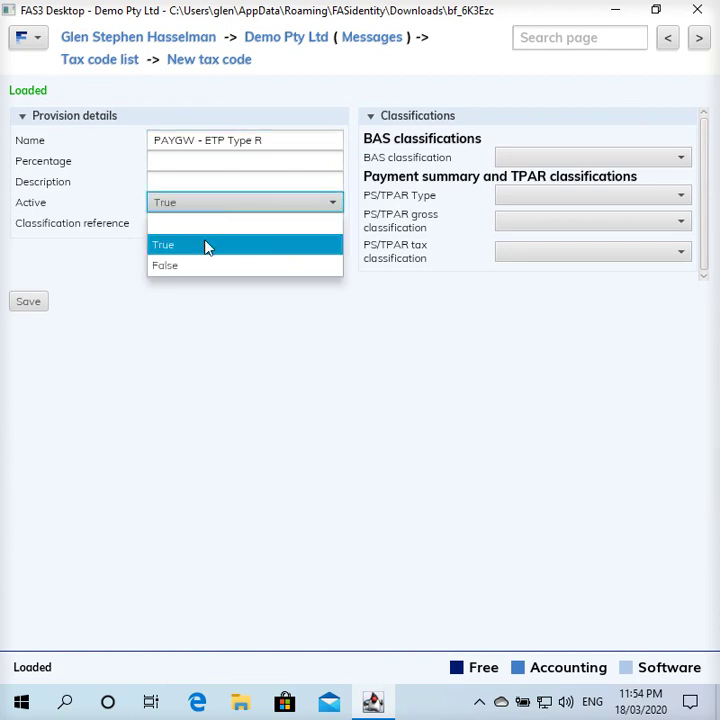
left_click(209, 225)
left_click(195, 287)
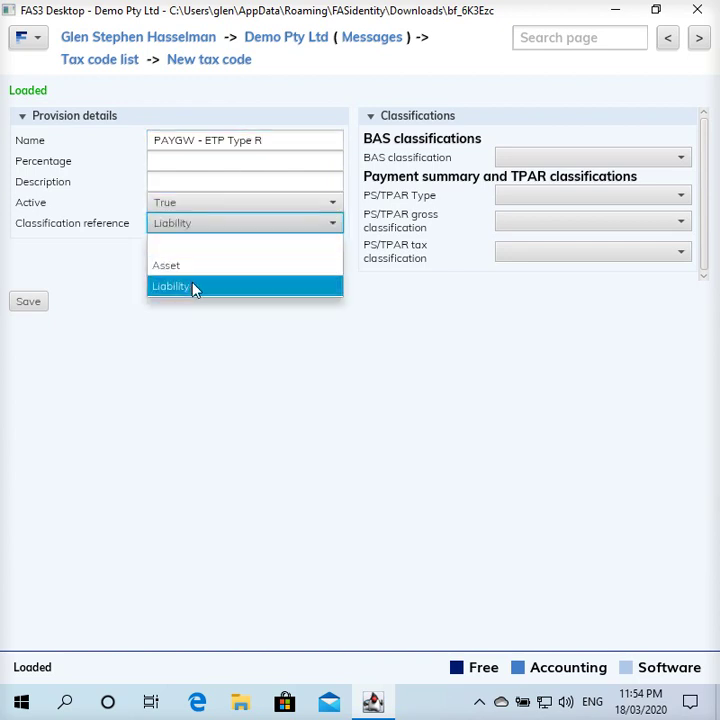
left_click(577, 162)
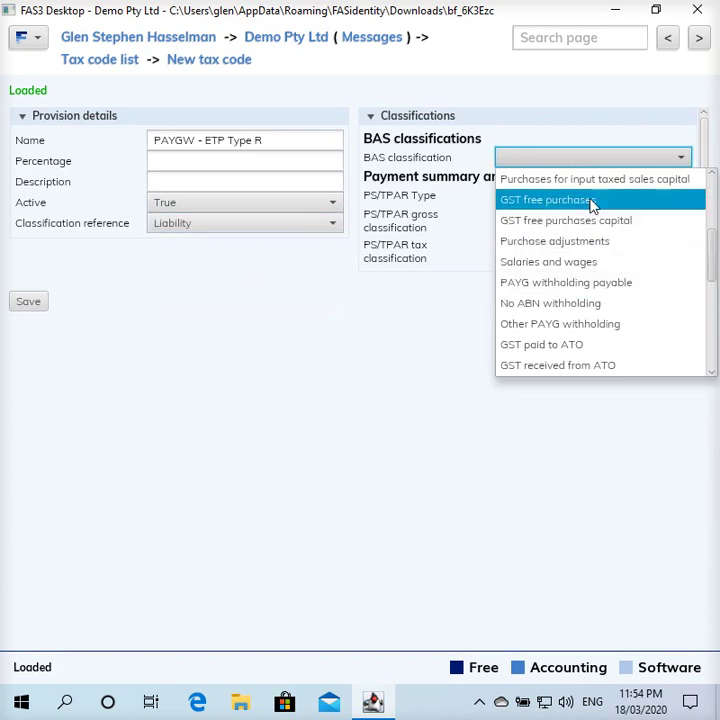
left_click(608, 285)
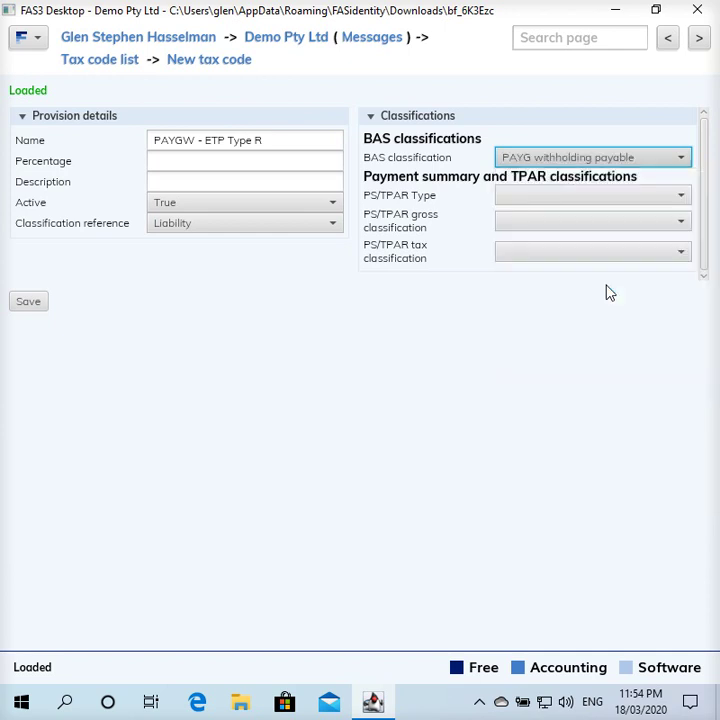
- Set the PAYGW tax code's PS/TPAR type to Employment_Termination_Payment and its gross classification to Not applicable
left_click(628, 197)
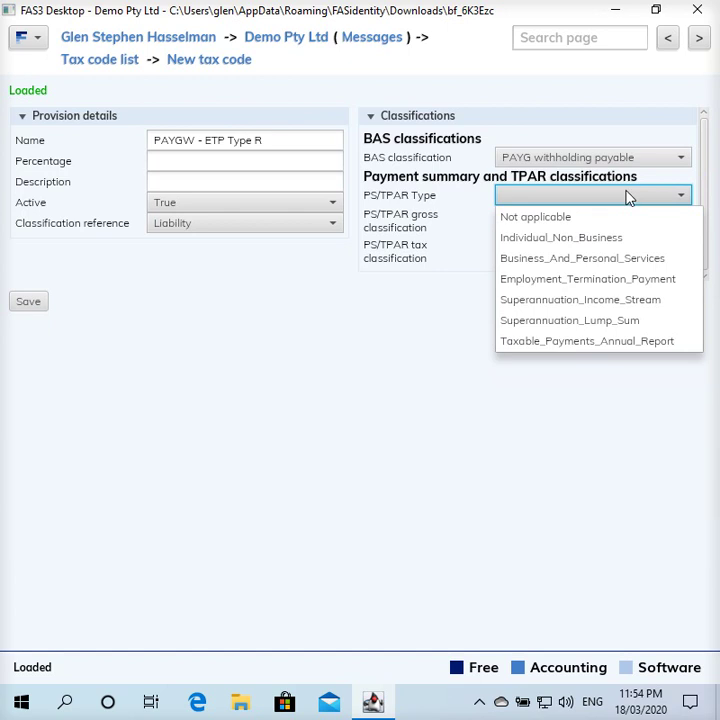
left_click(612, 284)
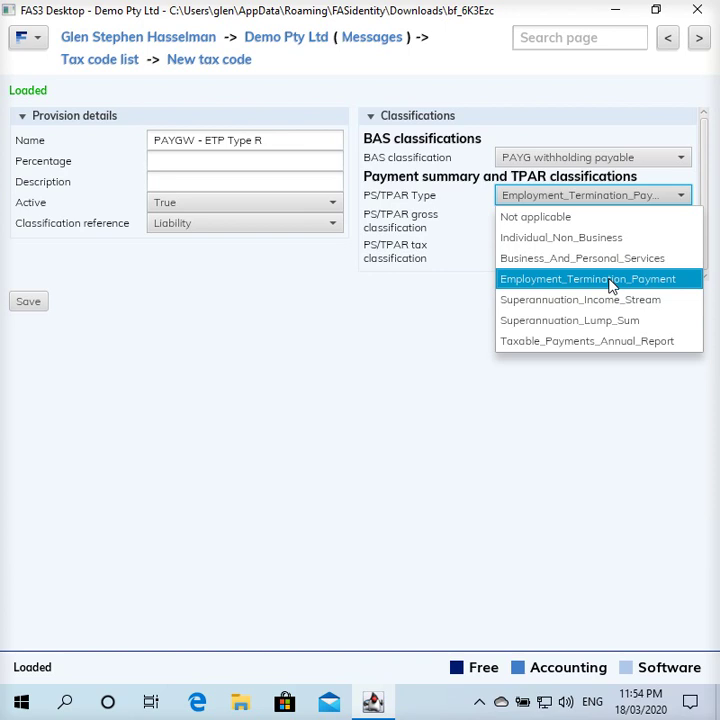
left_click(612, 286)
left_click(631, 224)
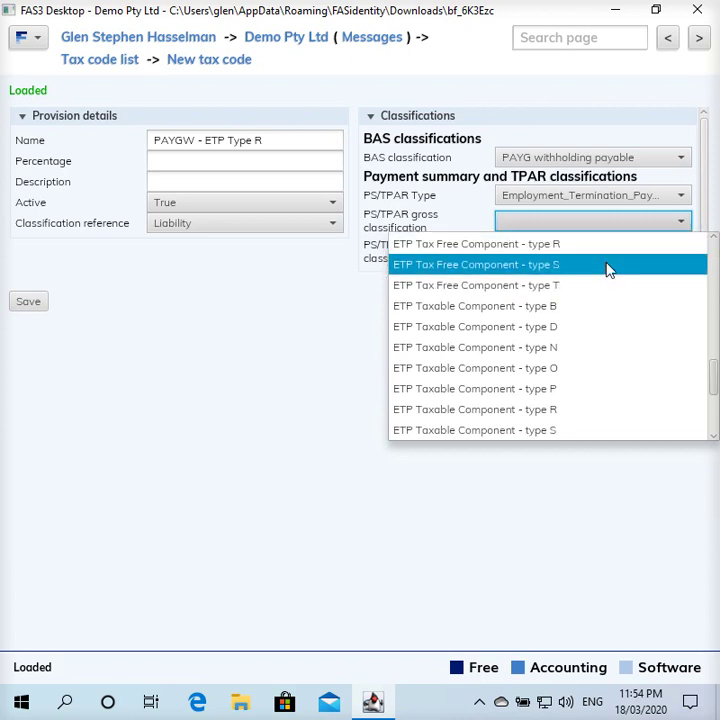
left_click(512, 230)
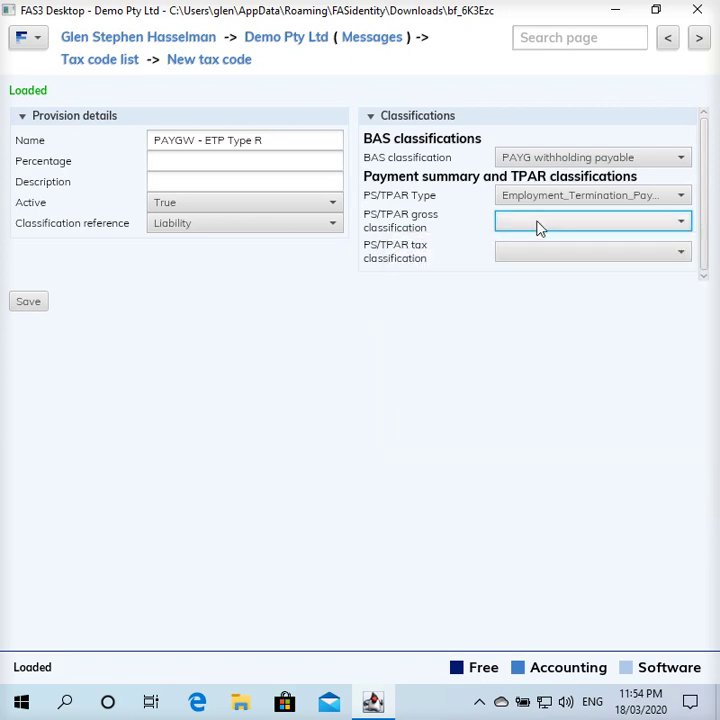
left_click(537, 228)
scroll(527, 257, "up", 10)
left_click(521, 249)
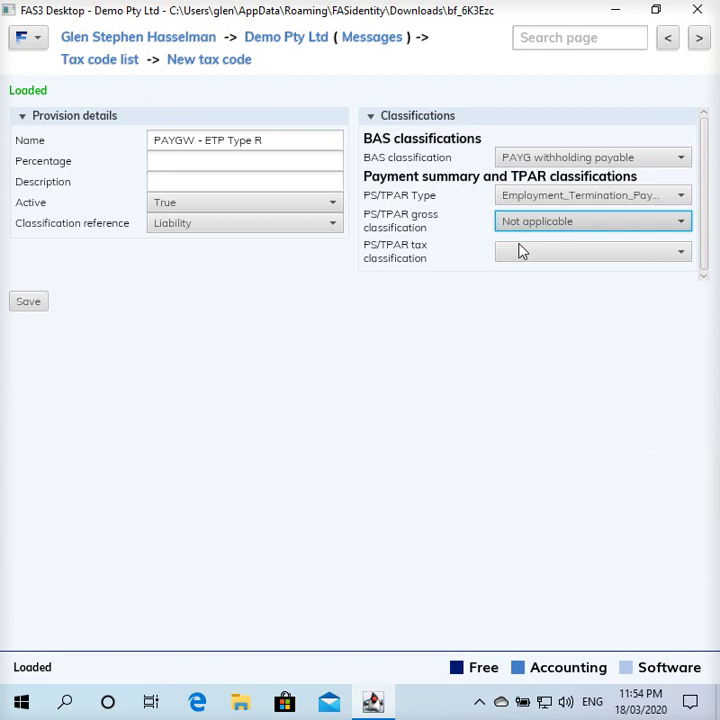
- Set the PS/TPAR tax classification to PAYG_ETP - type R and save the PAYGW tax code
left_click(522, 252)
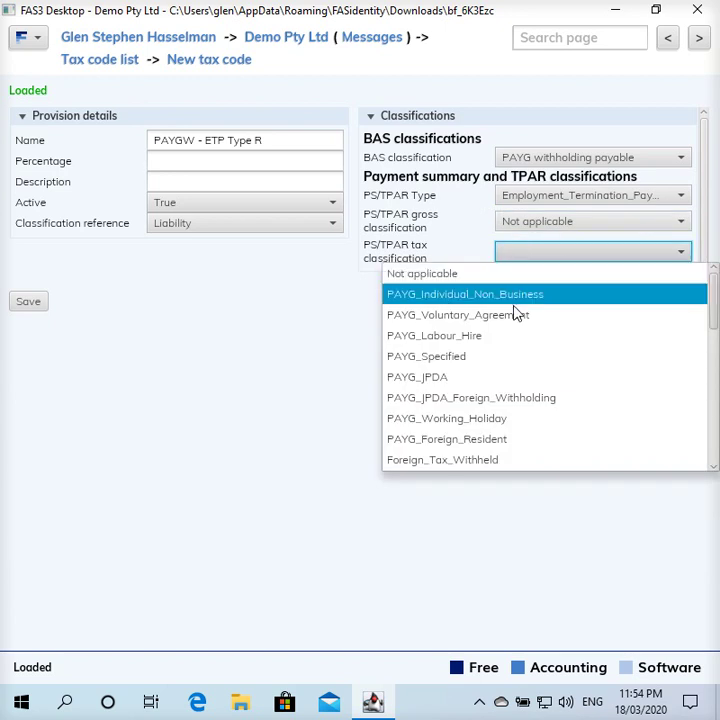
scroll(519, 343, "down", 2)
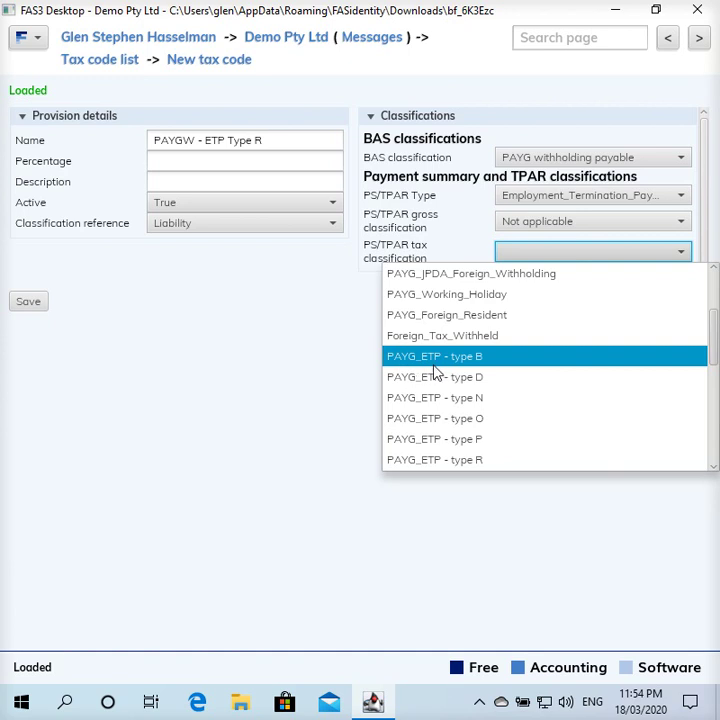
scroll(455, 385, "down", 3)
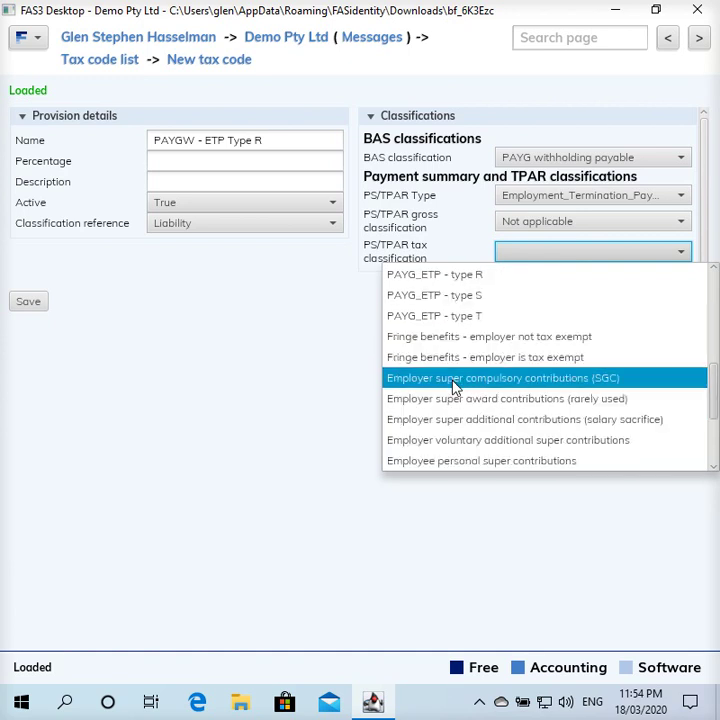
scroll(455, 385, "up", 1)
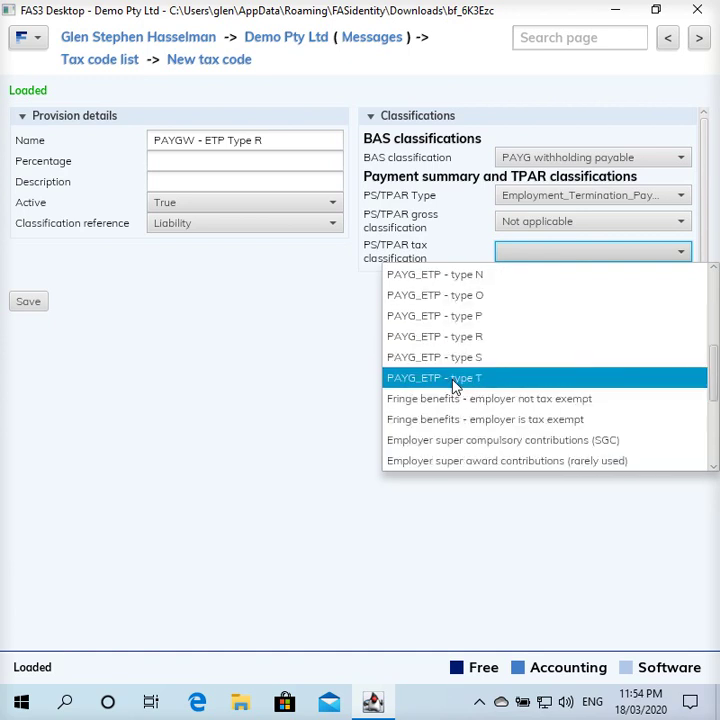
left_click(480, 343)
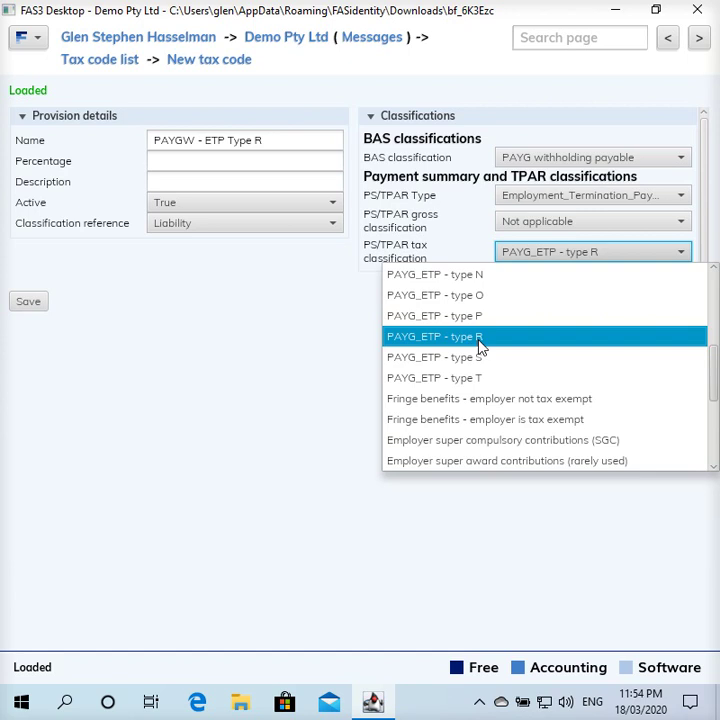
left_click(480, 343)
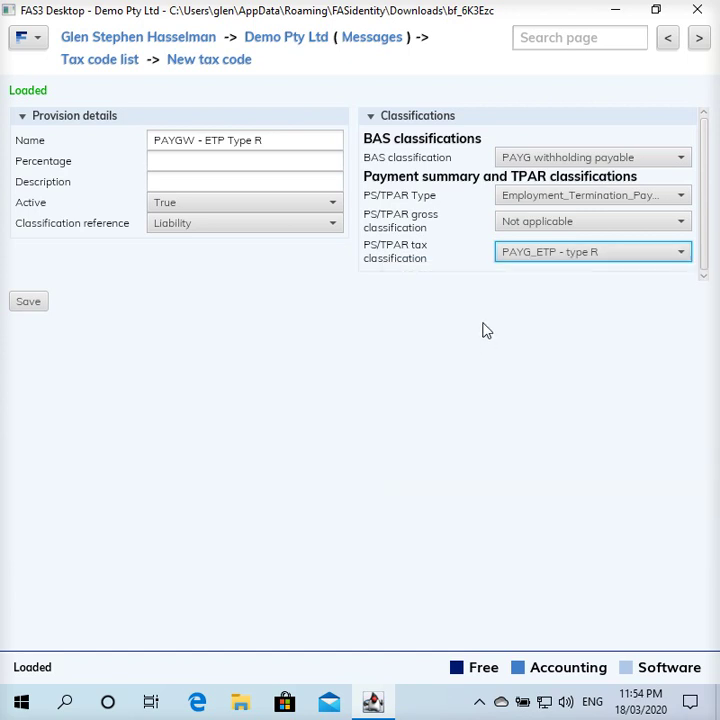
left_click(33, 303)
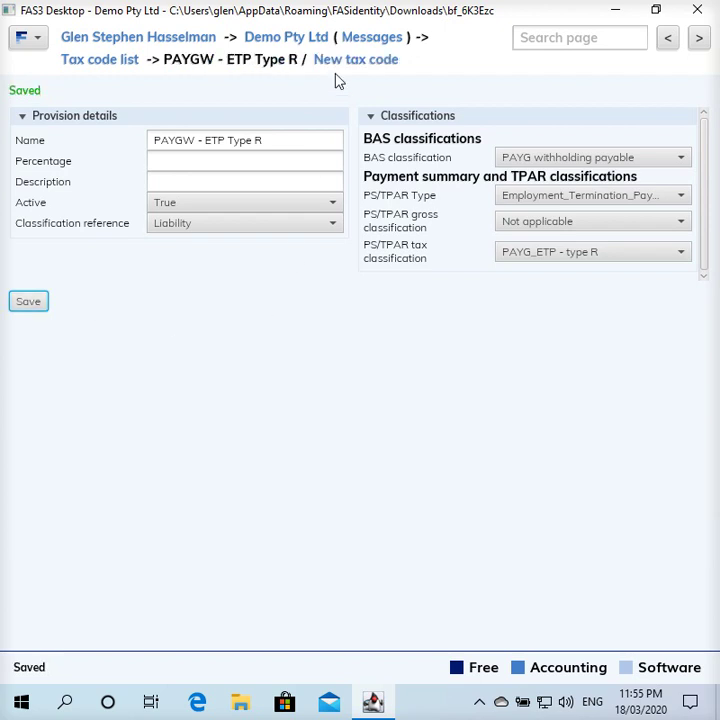
- Create a new account for Demo Pty Ltd named "Genuine redundancy tax free component"
left_click(305, 40)
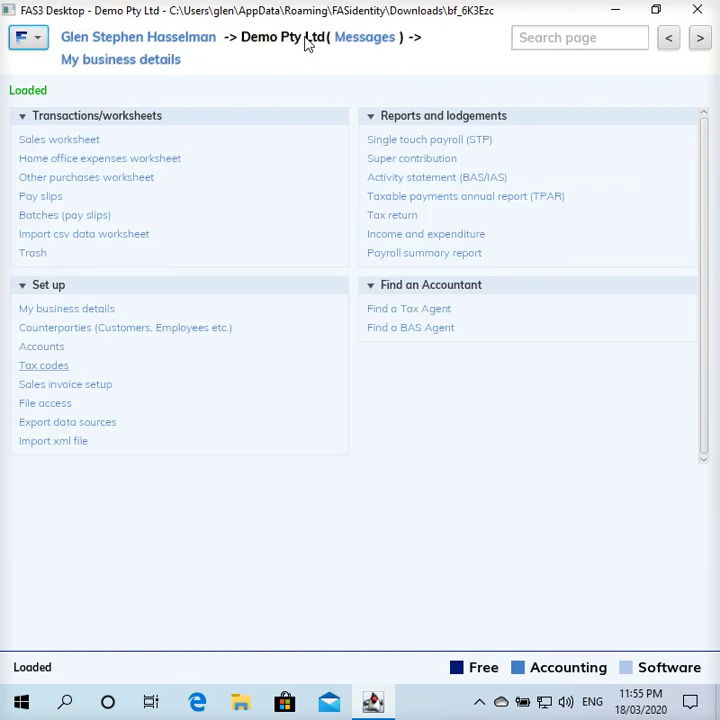
left_click(55, 355)
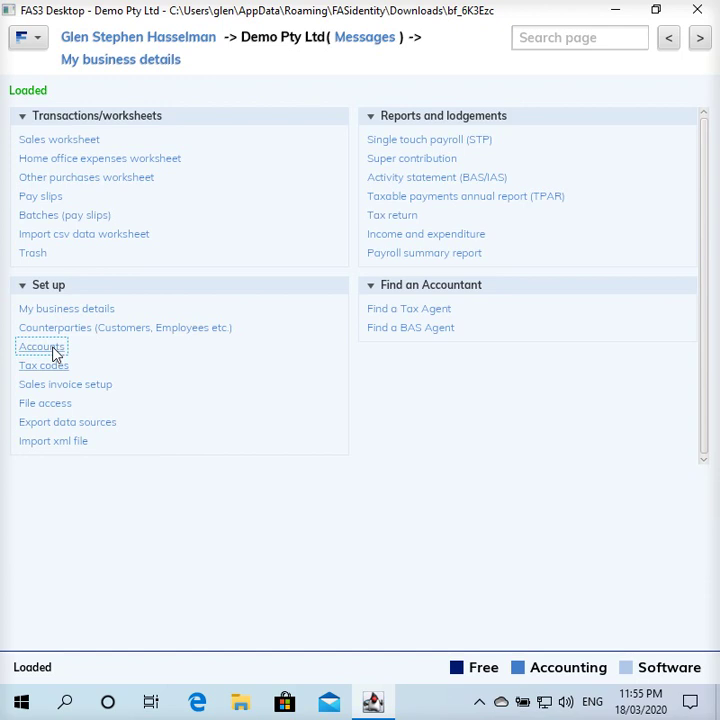
left_click(55, 355)
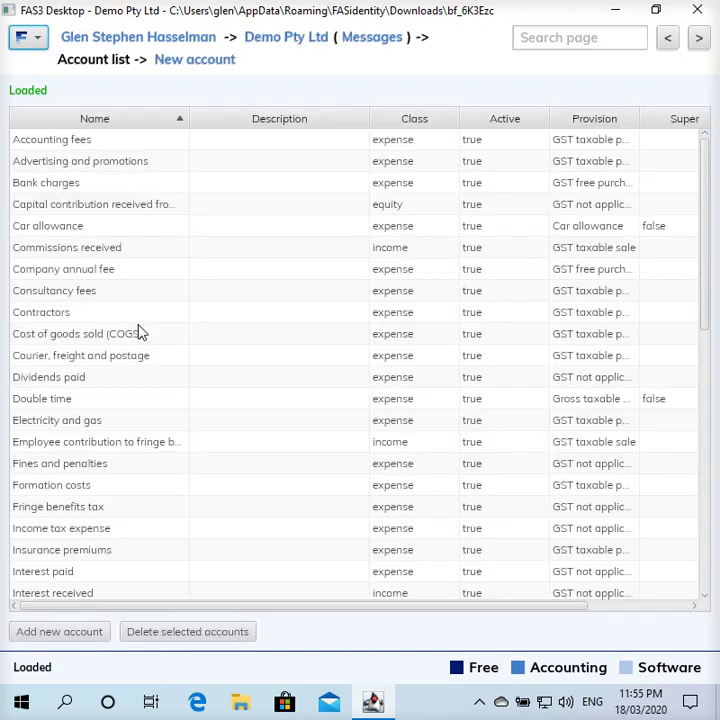
left_click(217, 63)
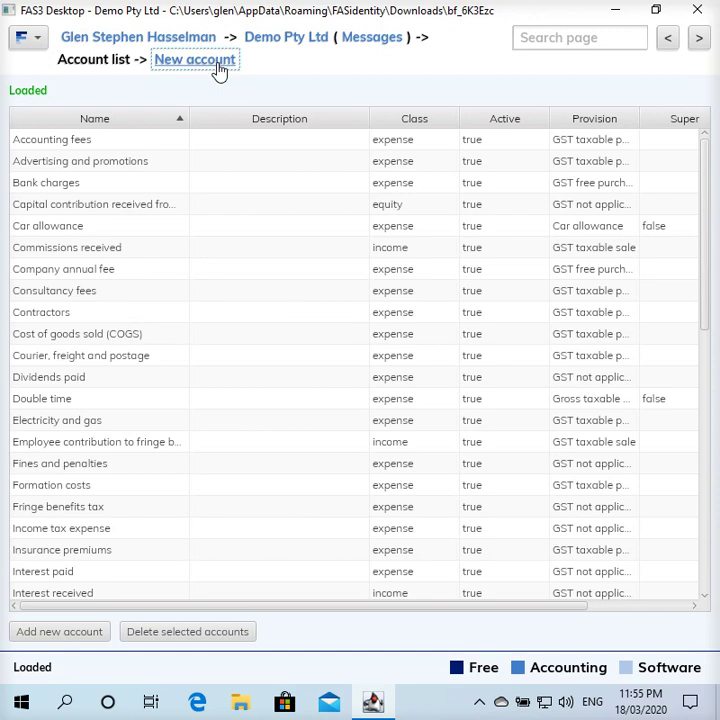
left_click(199, 143)
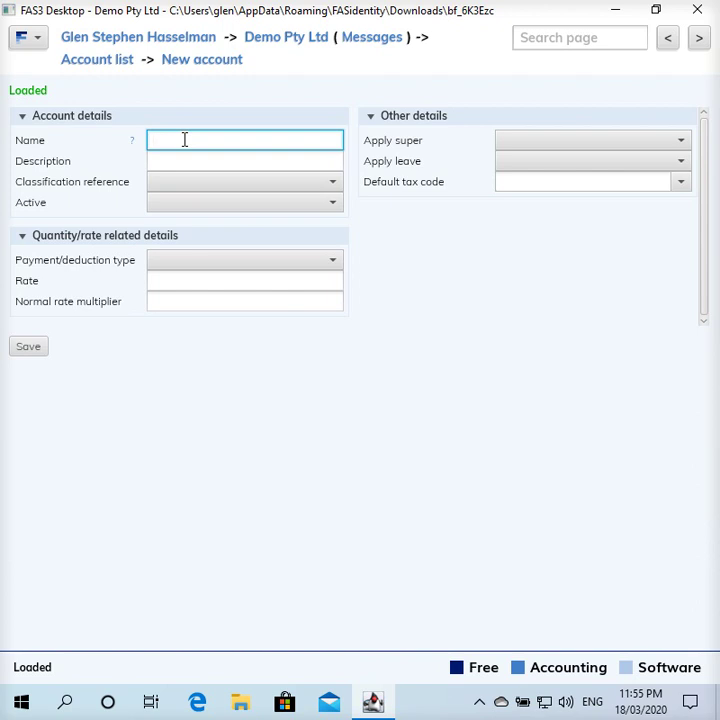
type("Genuine redunc")
key("BackSpace")
type("dancy tax free component")
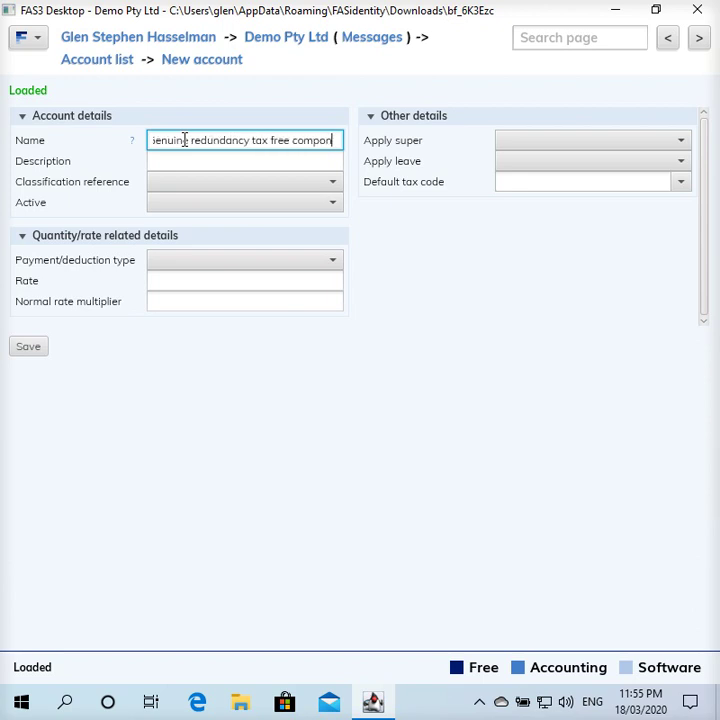
- Set the new account's classification reference to Expense and make it active
left_click(204, 186)
left_click(200, 246)
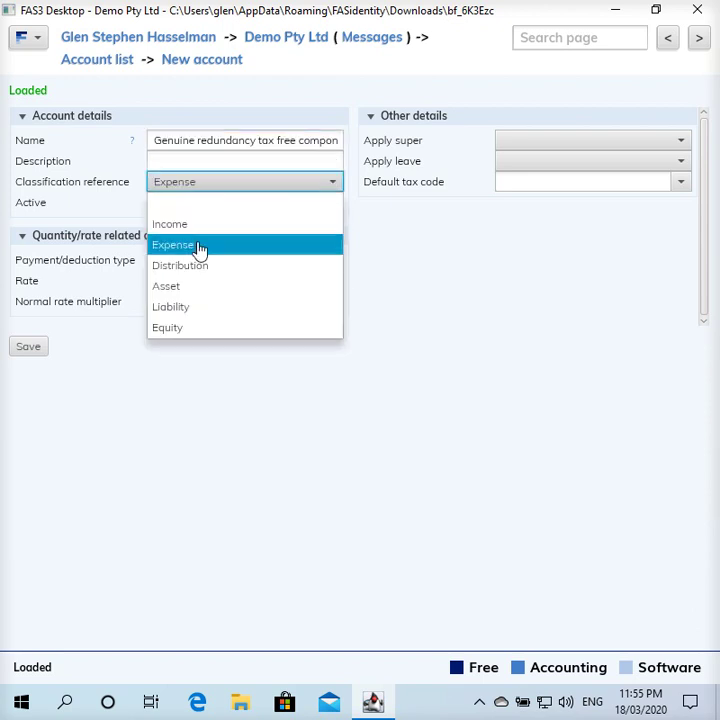
left_click(213, 204)
left_click(207, 244)
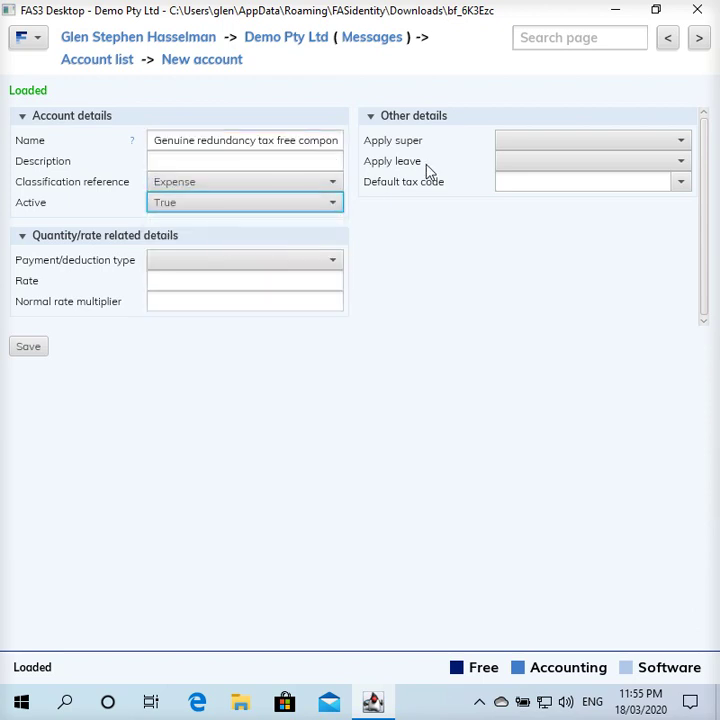
- Set apply super and apply leave to False, with "Tax free component - Genuine Redundancy" as the account's default tax code
left_click(562, 142)
left_click(546, 202)
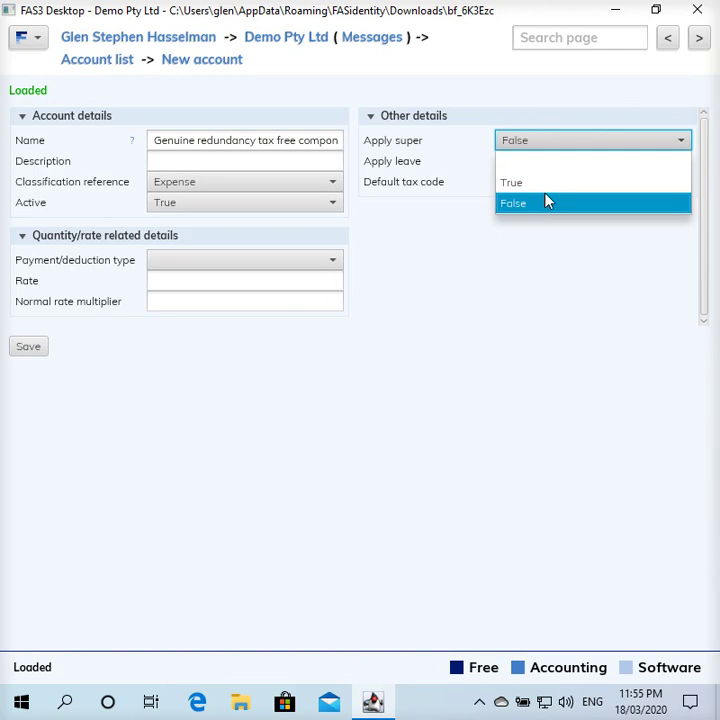
left_click(546, 202)
left_click(554, 164)
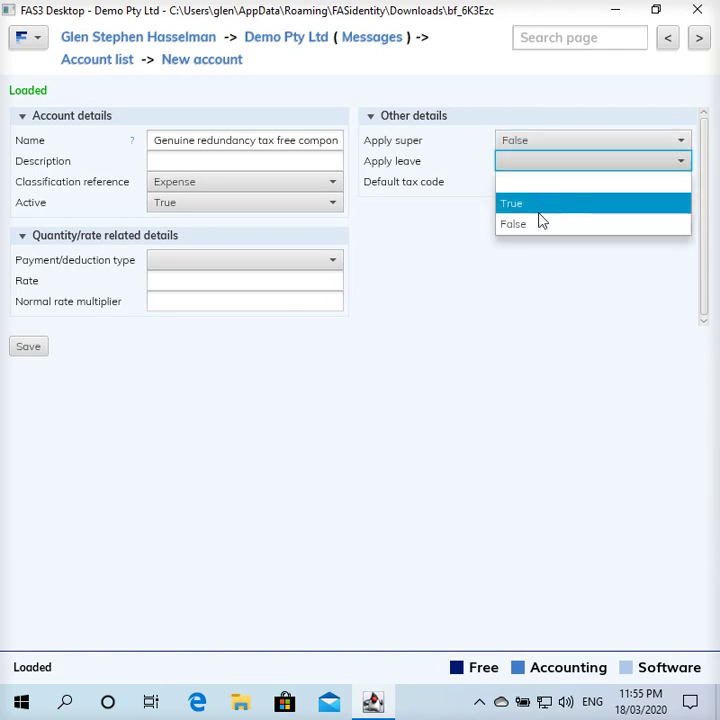
left_click(541, 223)
left_click(548, 186)
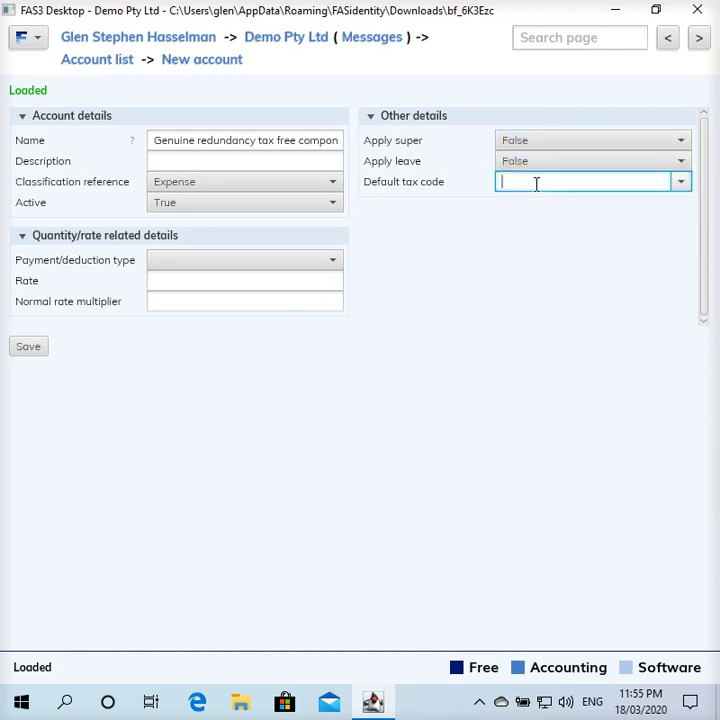
type("gen")
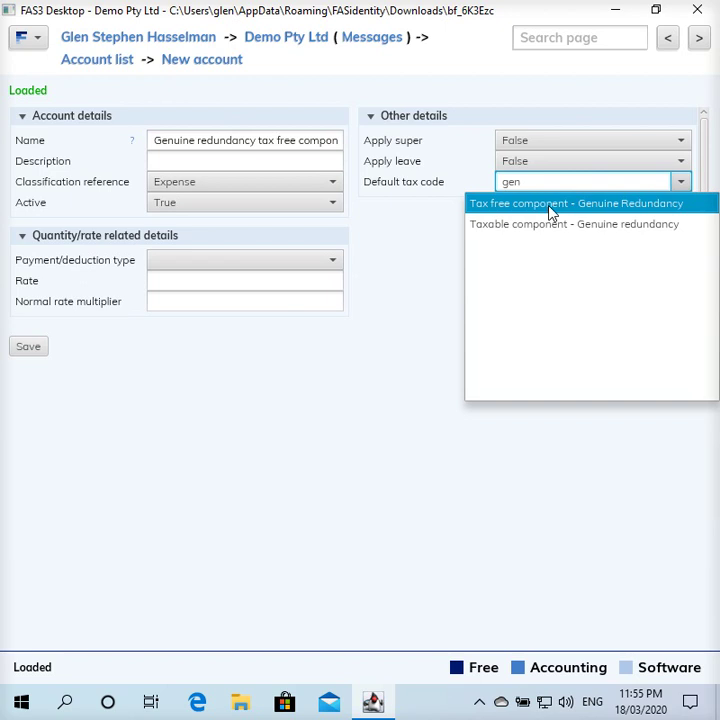
left_click(549, 213)
- Set the account's payment/deduction type to Earnings (incl. leave taken)
left_click(163, 266)
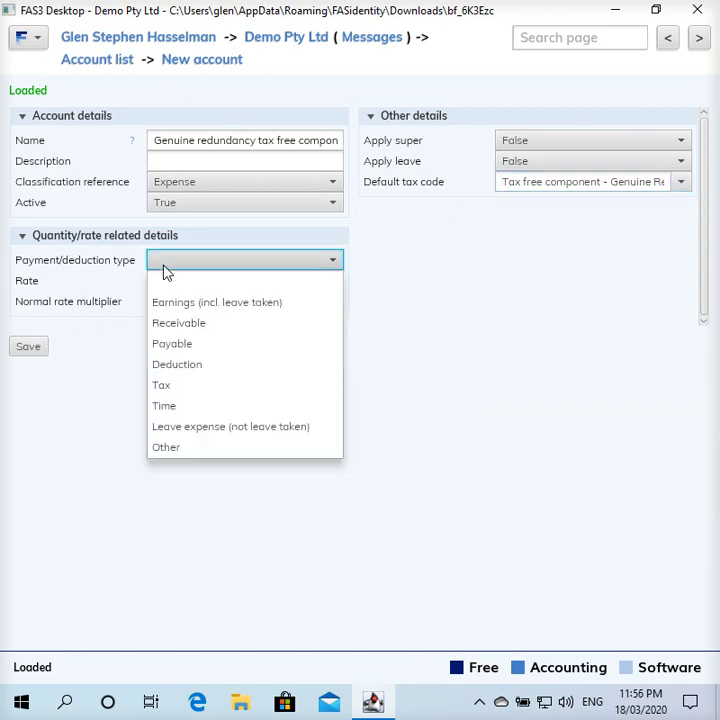
left_click(161, 301)
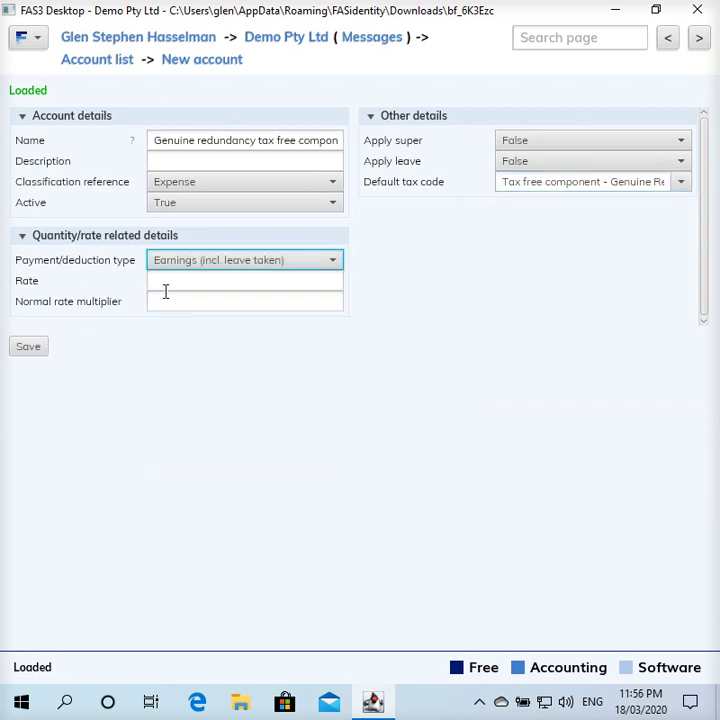
left_click(157, 300)
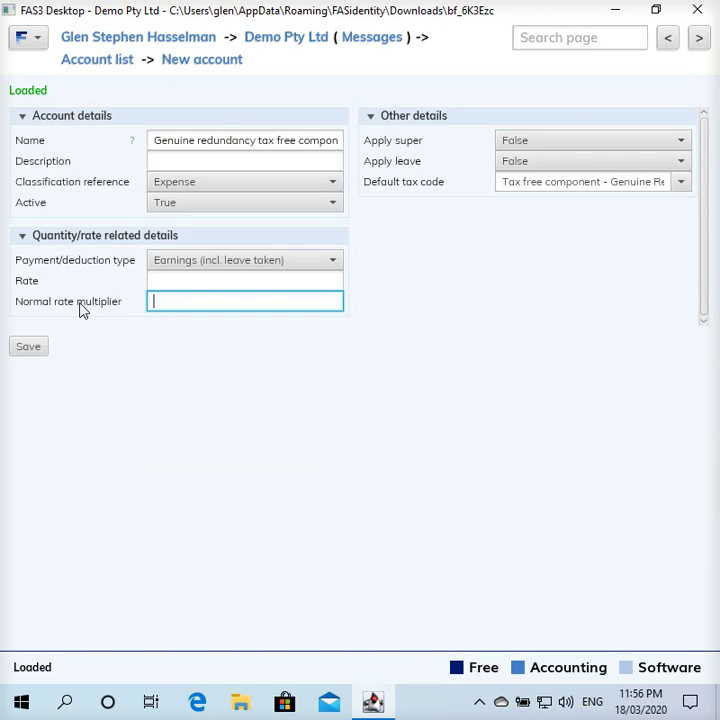
left_click(155, 282)
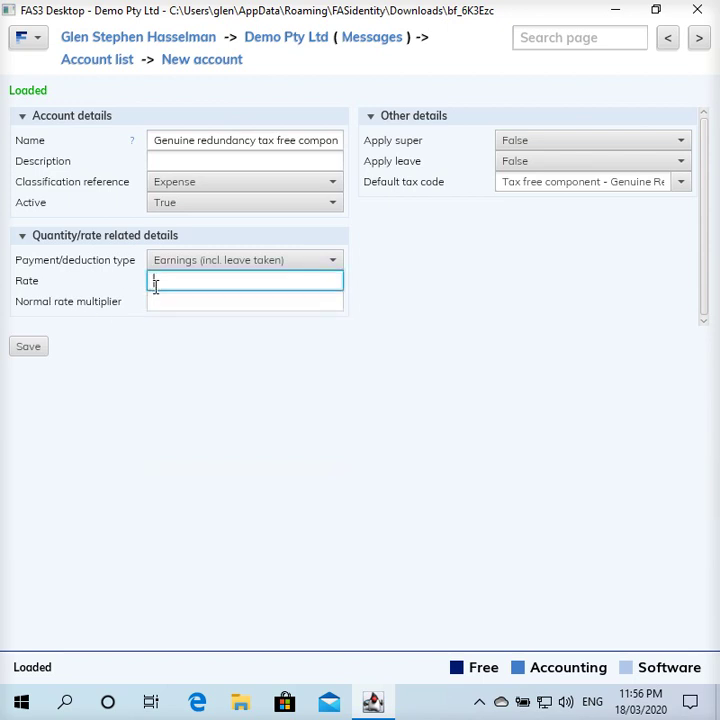
left_click(156, 299)
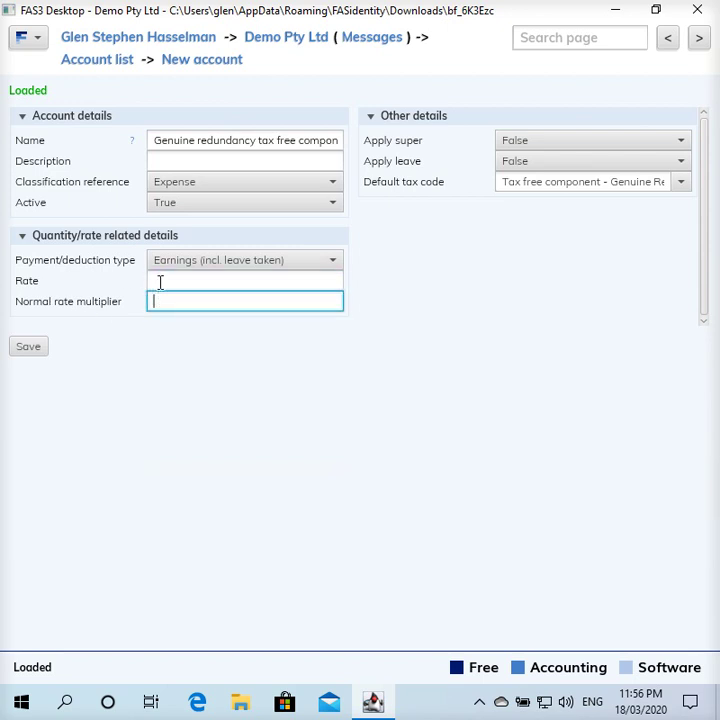
- Save the tax free component account and create another new account named "Genuine redundancy - Taxabe component"
left_click(160, 280)
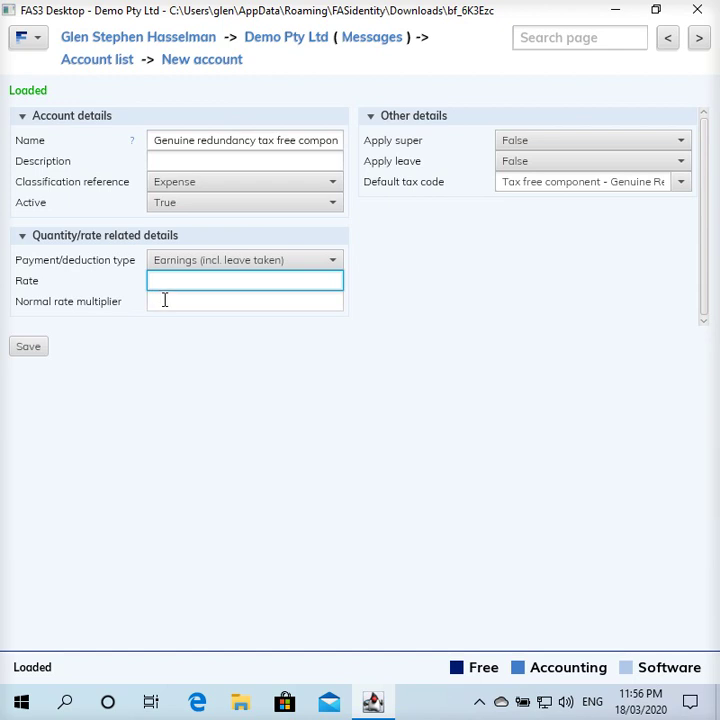
left_click(28, 347)
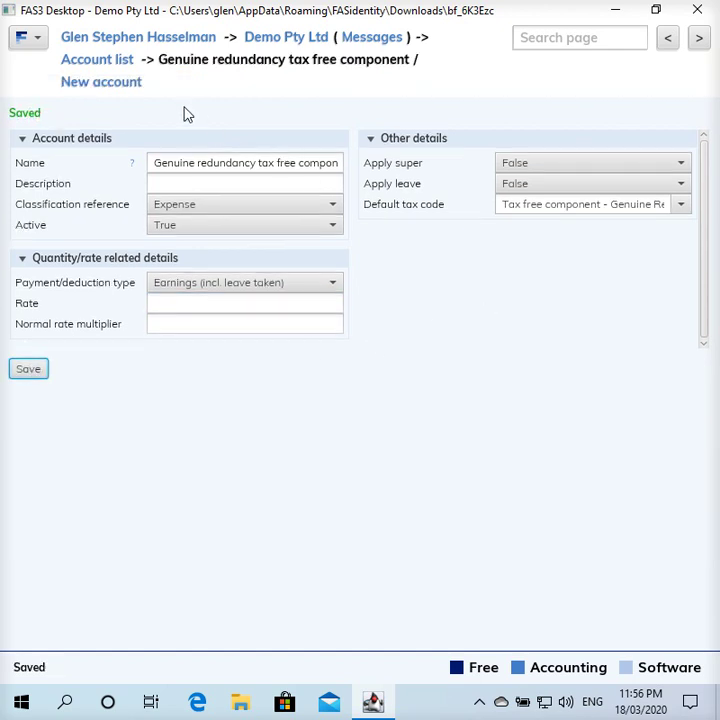
left_click(125, 83)
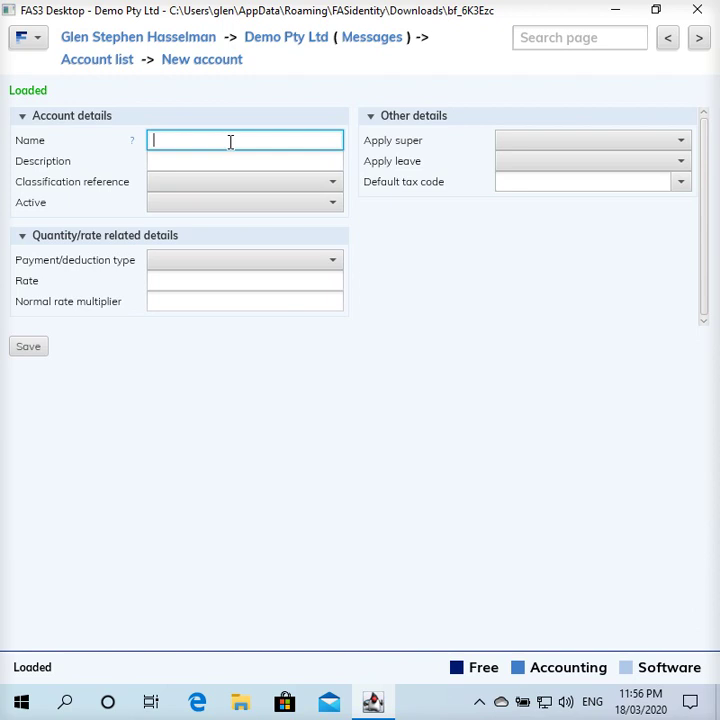
type("Genuine red")
type("undanc")
type("y - Taxabe")
type(" component")
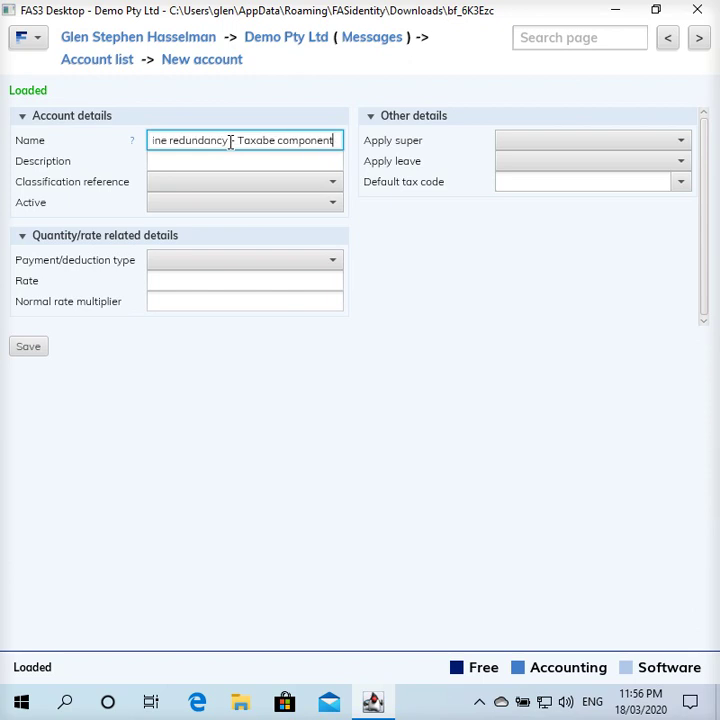
- Set the taxable component account's classification reference to Expense and its active status to True
left_click(227, 185)
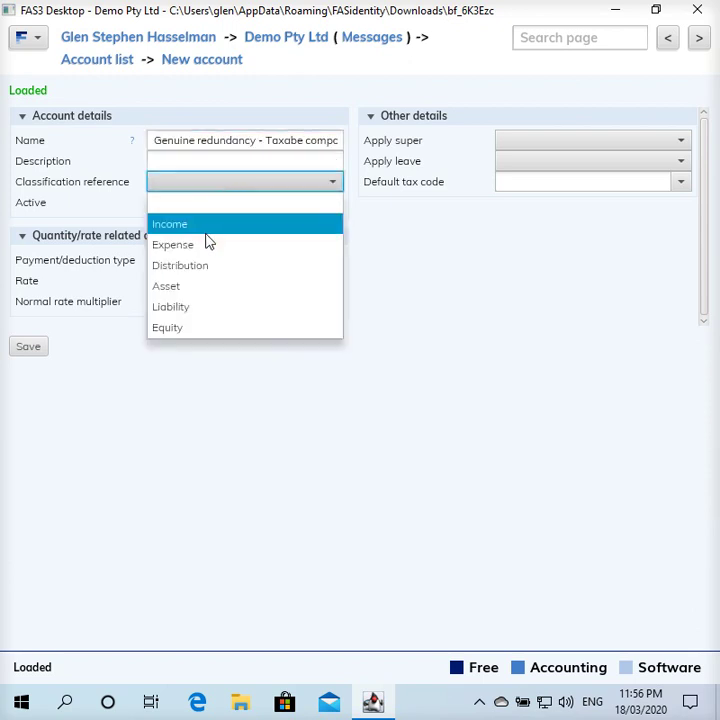
left_click(209, 245)
left_click(215, 202)
left_click(206, 246)
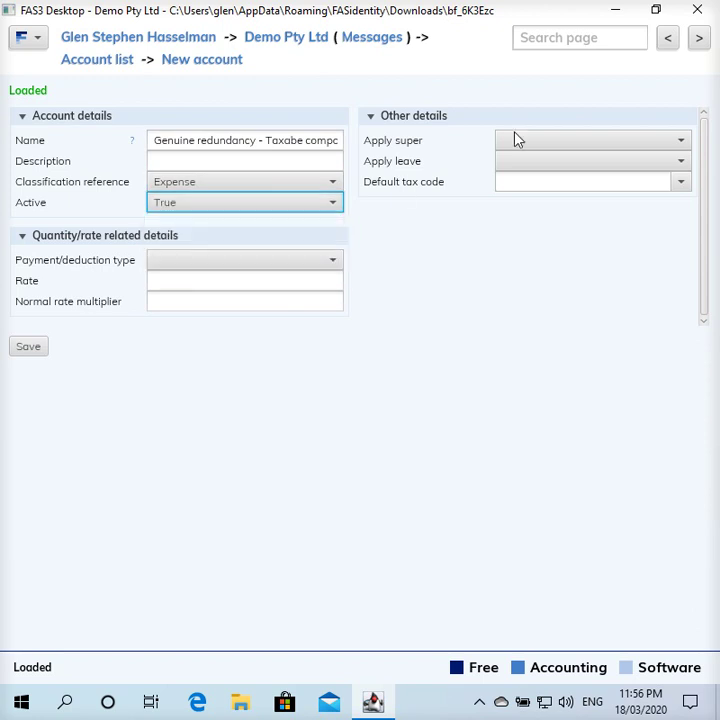
- Set apply super and apply leave to False, with "Taxable component - Genuine redundancy" as the default tax code
left_click(595, 143)
left_click(560, 203)
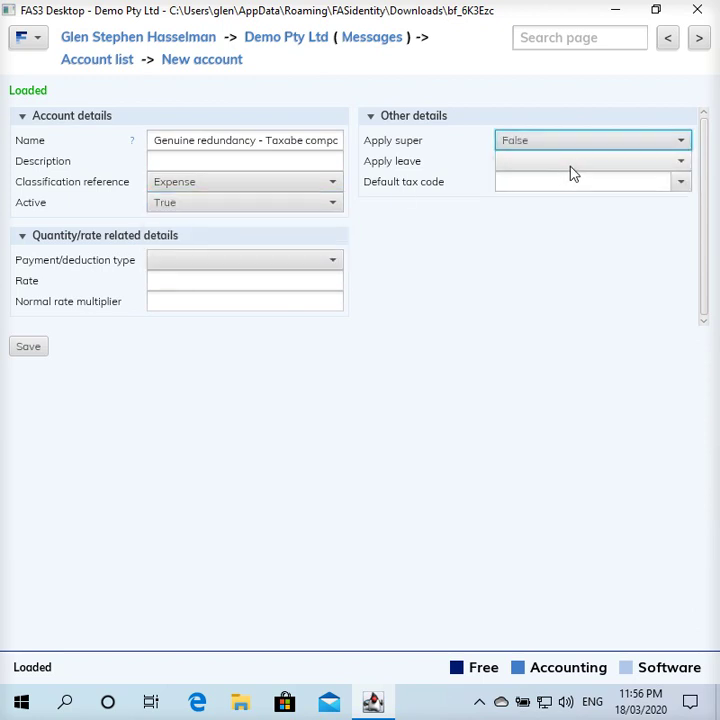
left_click(570, 163)
left_click(558, 223)
left_click(566, 182)
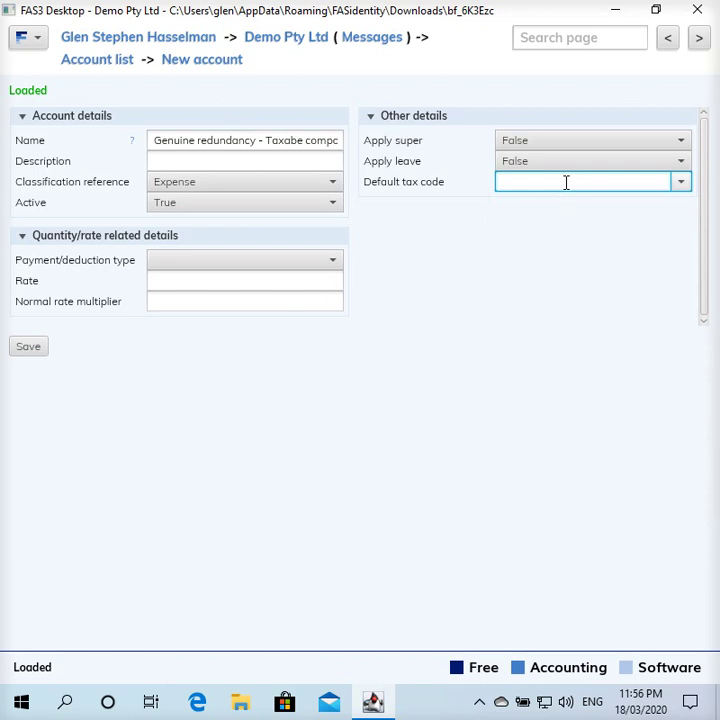
type("gen")
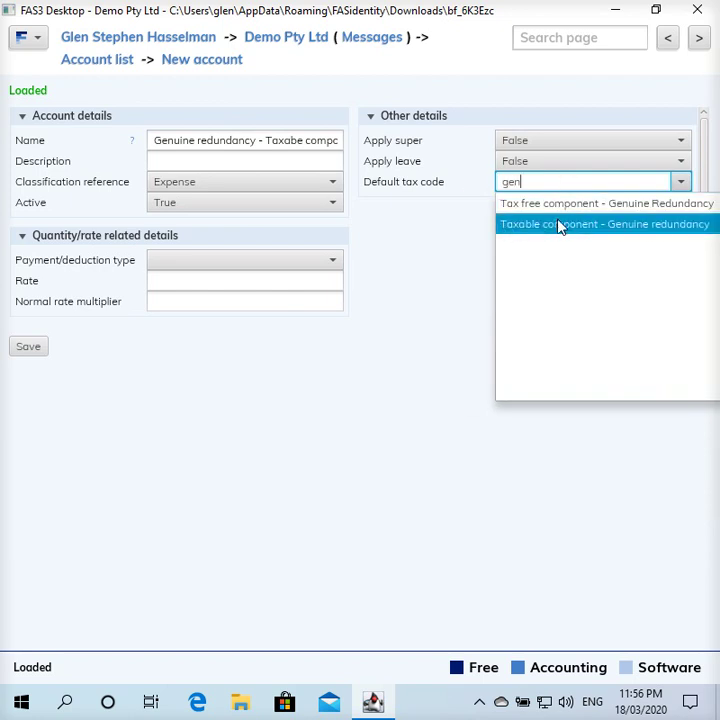
left_click(558, 225)
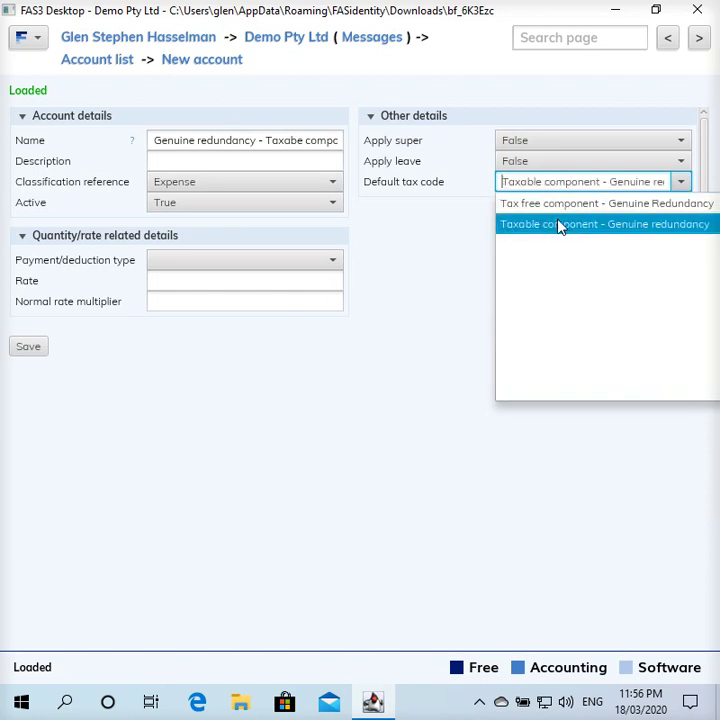
- Set the payment/deduction type to Earnings (incl. leave taken) and save the taxable component account
left_click(170, 262)
left_click(163, 302)
left_click(40, 345)
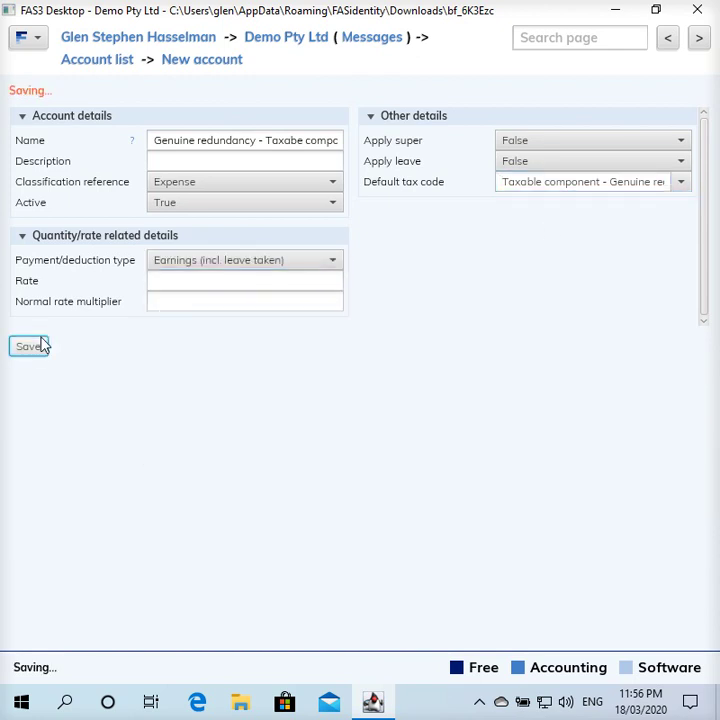
- Create a new pay slip batch for Demo Pty Ltd with the description "March 2020"
left_click(318, 40)
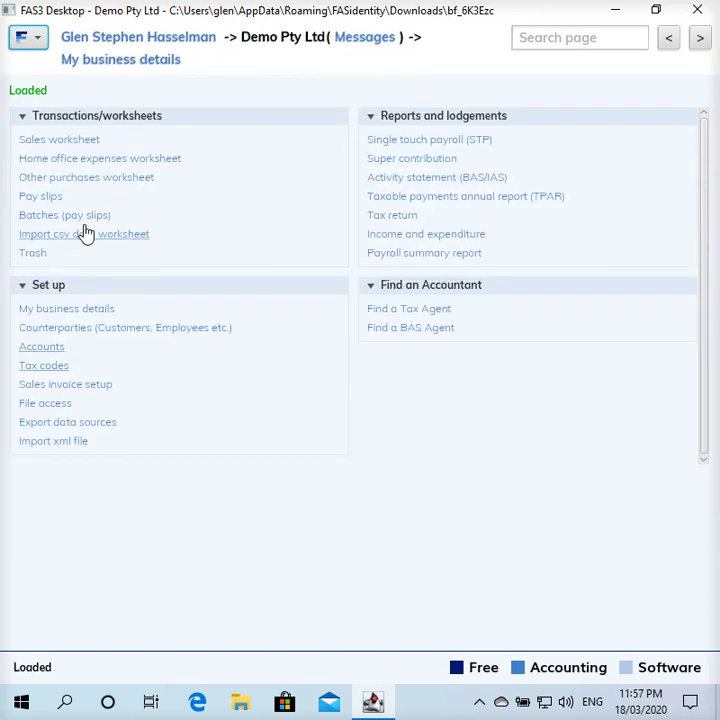
left_click(86, 226)
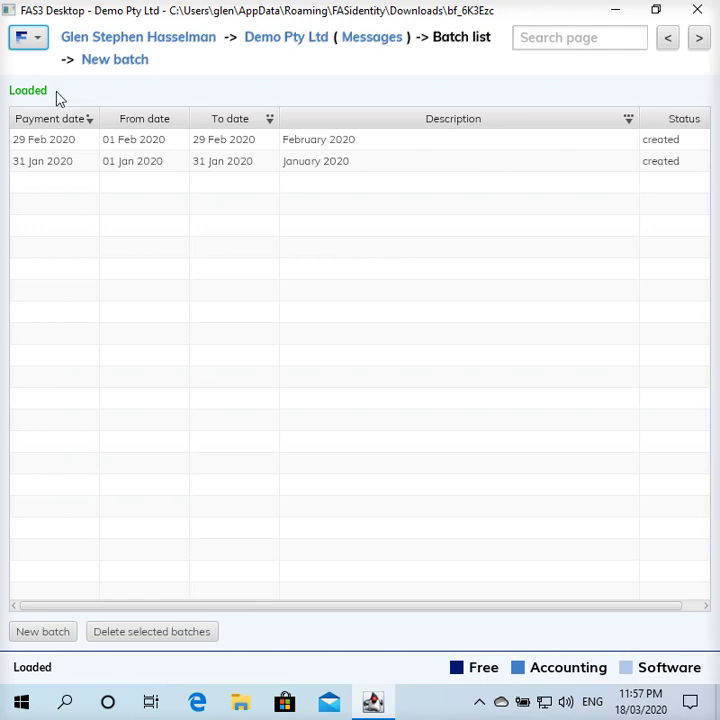
left_click(116, 61)
left_click(209, 134)
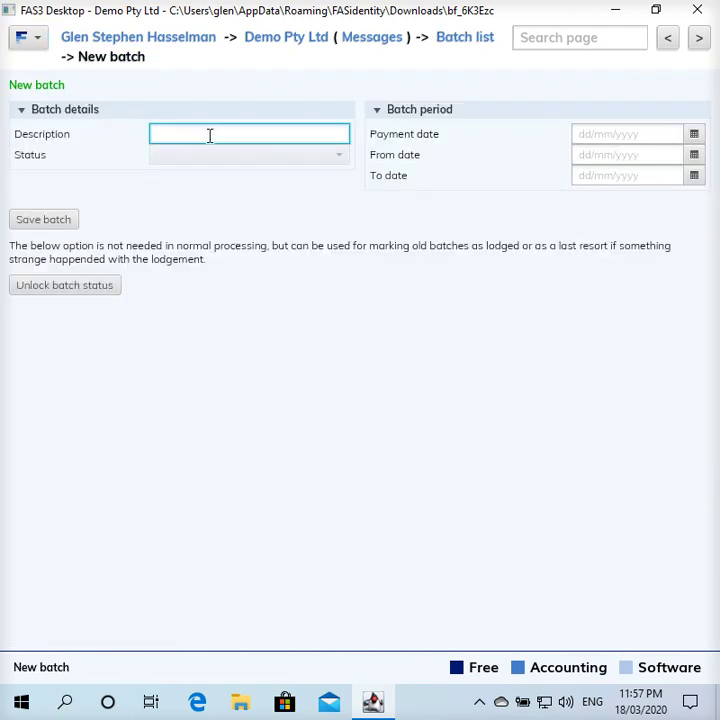
type("March 2020")
- Set the batch's payment date to 31 Mar 2020 and its period to 01 Mar 2020 through 31 Mar 2020, and save it
left_click(694, 133)
left_click(537, 204)
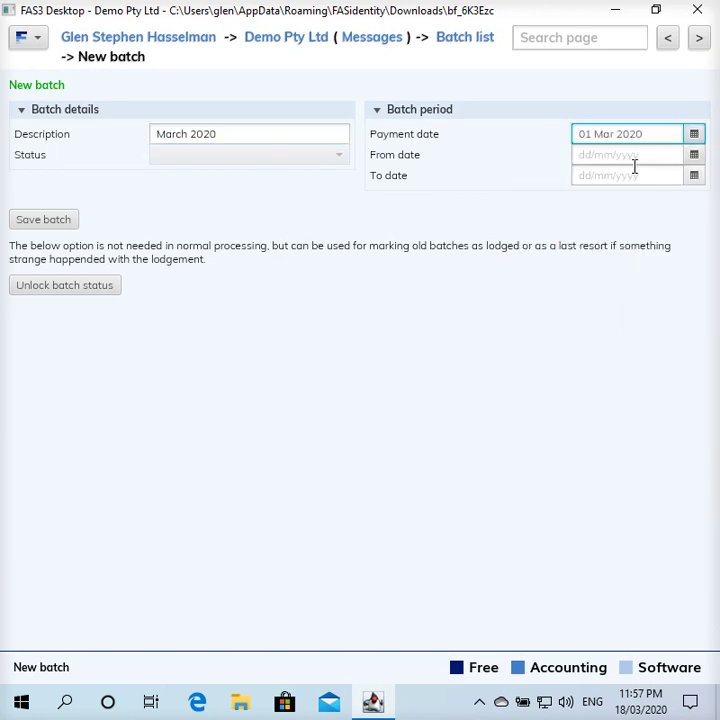
left_click(692, 134)
left_click(593, 291)
left_click(693, 155)
left_click(540, 226)
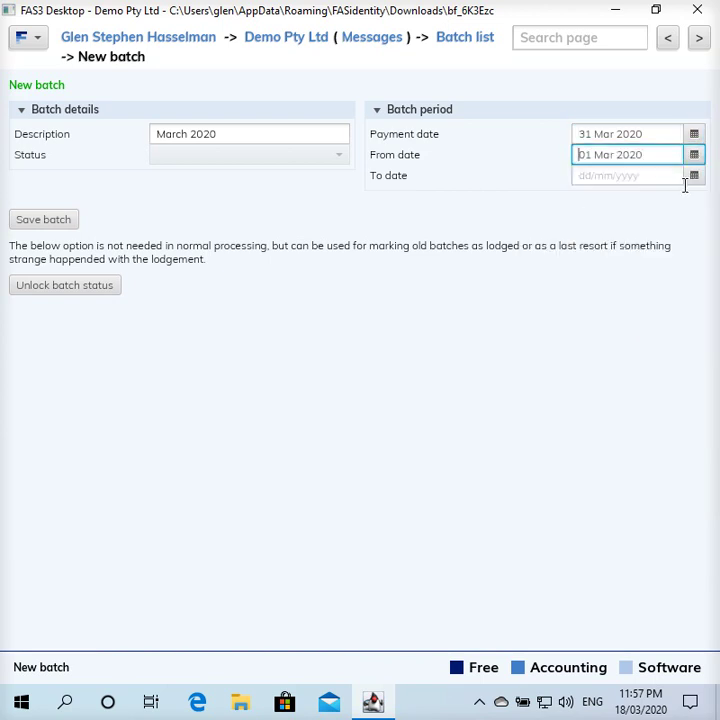
left_click(693, 177)
left_click(593, 333)
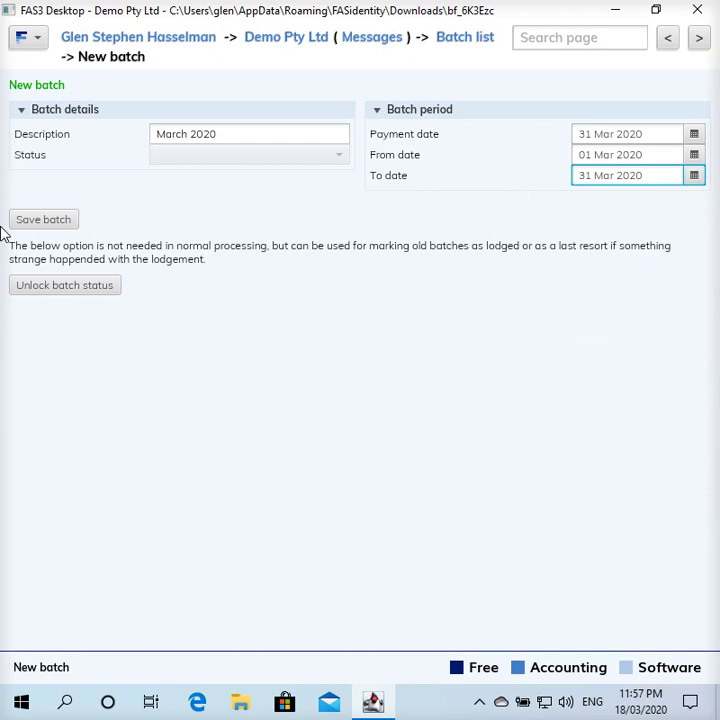
left_click(52, 221)
- Create a new pay slip in the March 2020 batch with the demo employee as counterparty
left_click(240, 63)
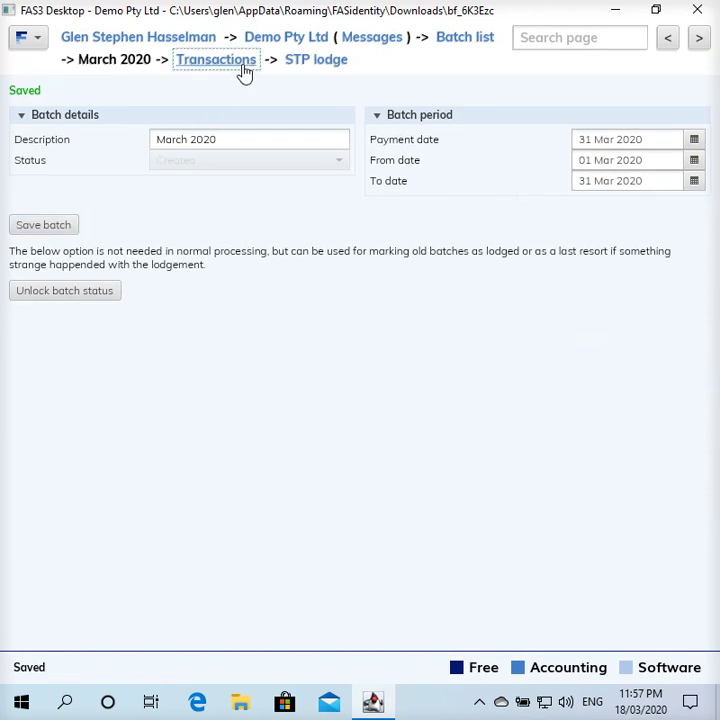
left_click(305, 63)
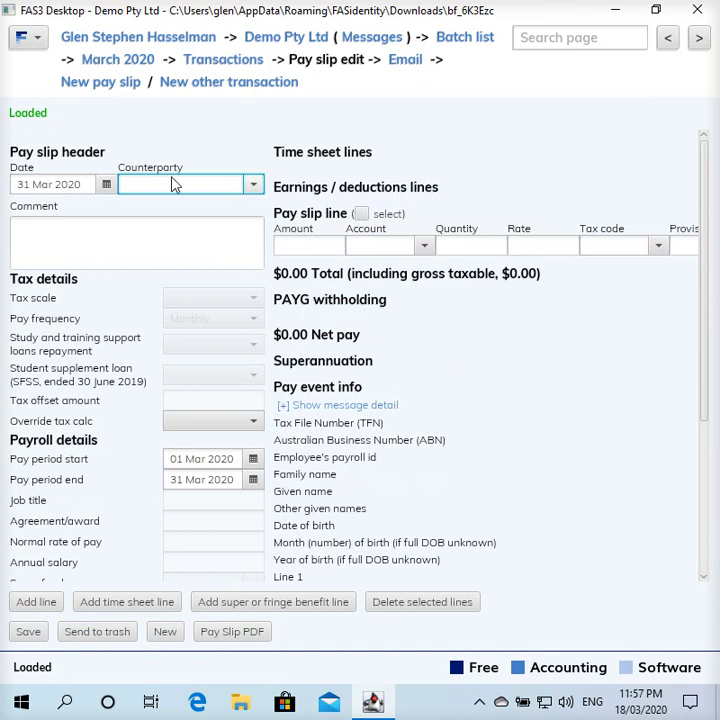
type("de")
left_click(178, 209)
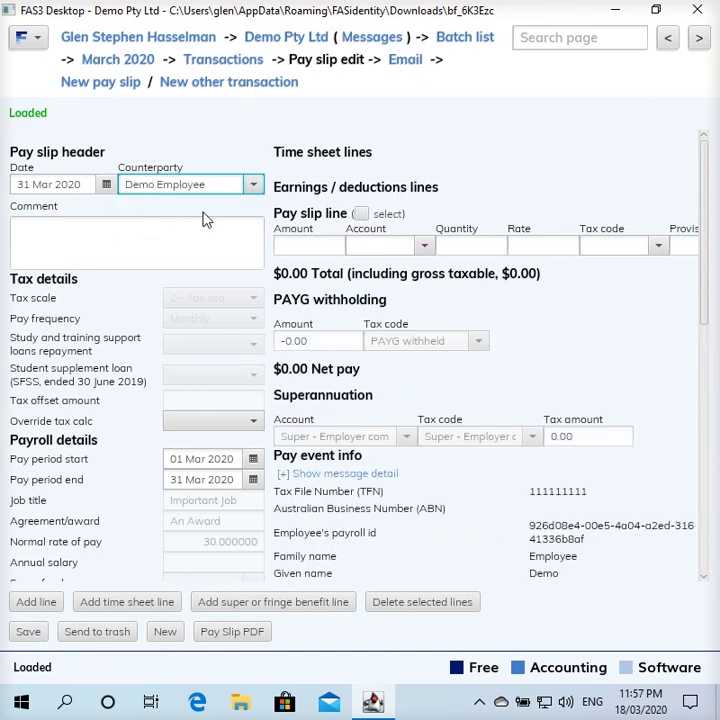
scroll(362, 212, "down", 2)
scroll(366, 236, "up", 1)
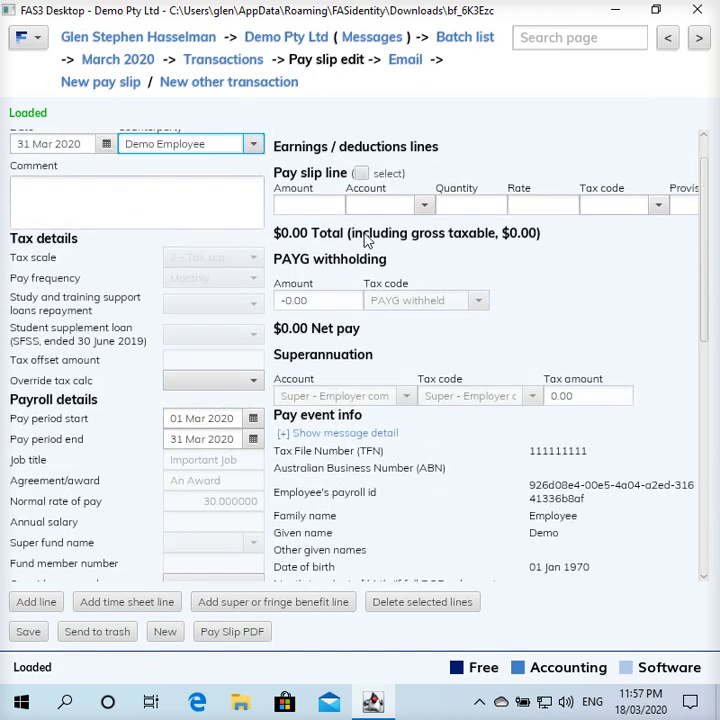
scroll(366, 240, "up", 1)
- Fill the first pay slip line with the normal time account and a quantity of 100
left_click(366, 245)
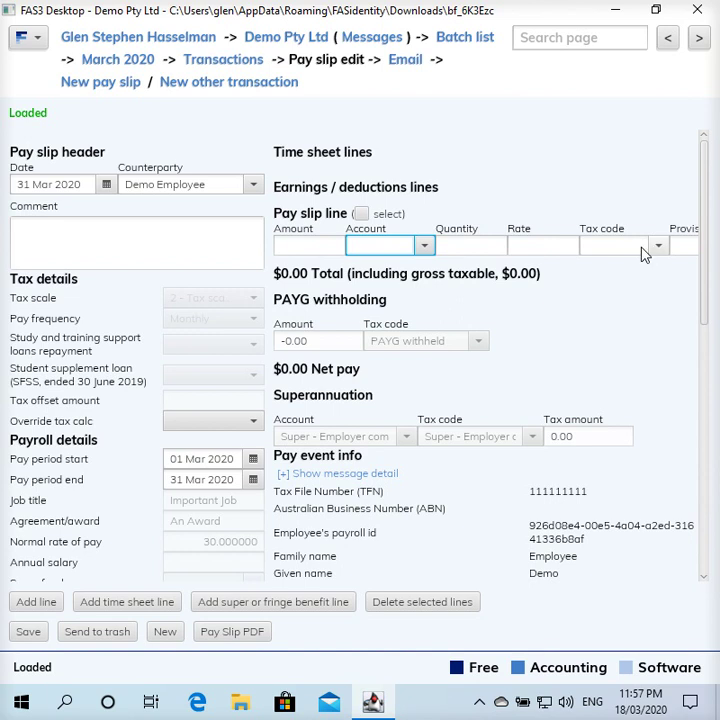
type("nor")
key("Tab")
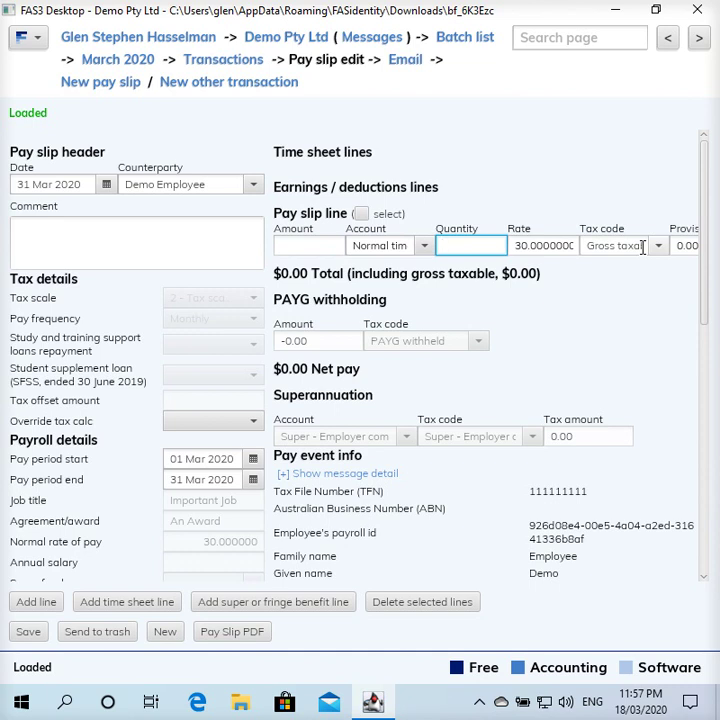
type("30")
key("Tab")
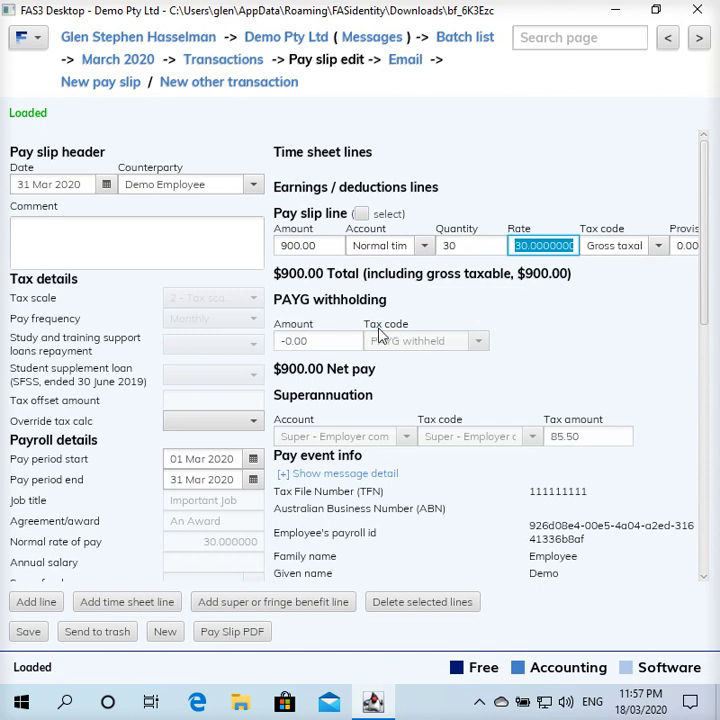
double_click(476, 243)
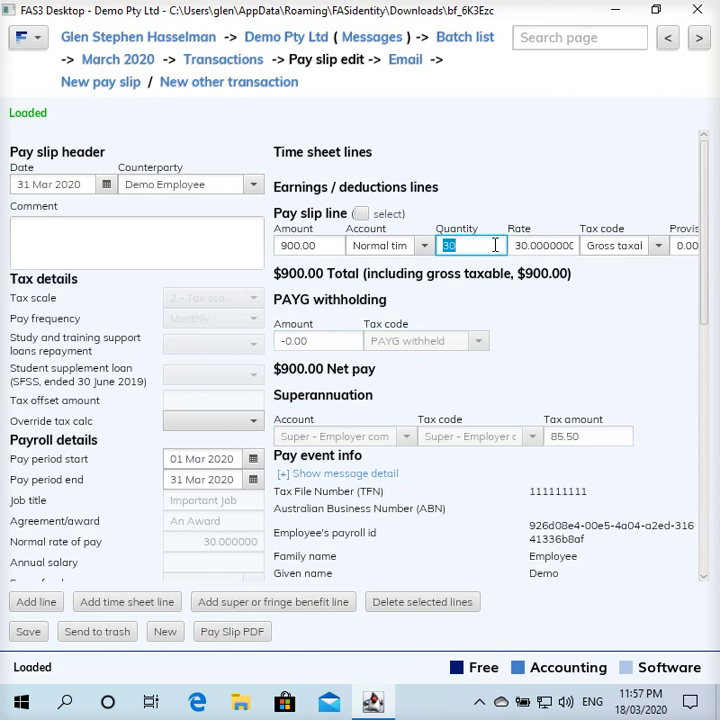
type("100")
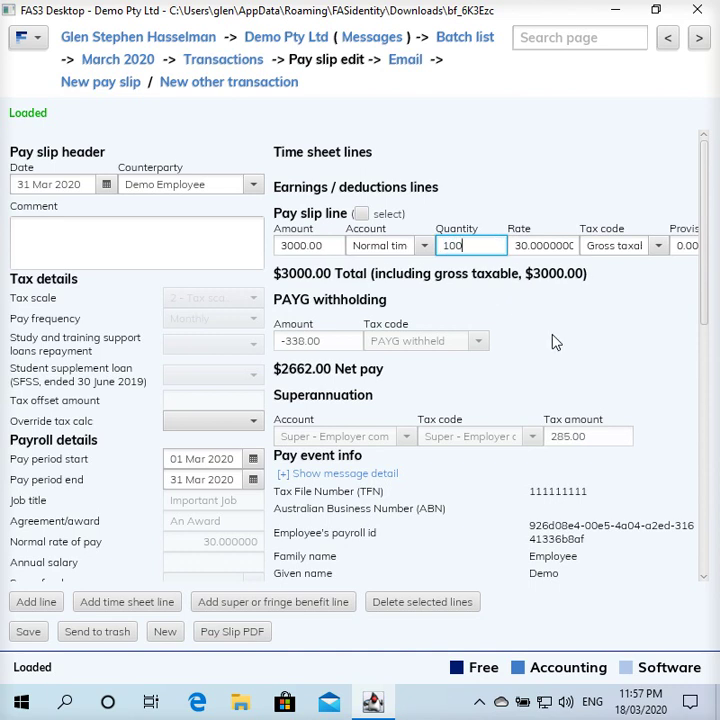
- Add a second pay slip line for the "Genuine redundancy tax free component" account with an amount of 2000
left_click(20, 608)
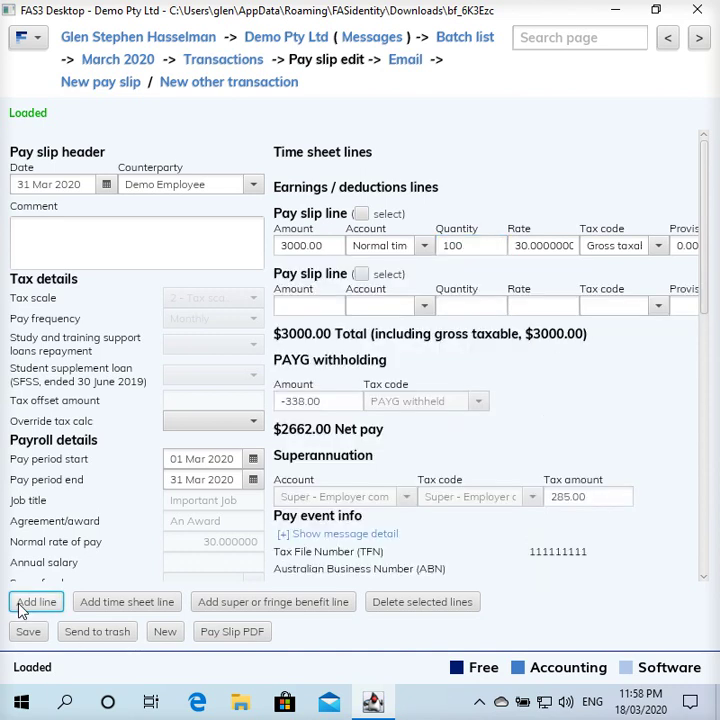
left_click(396, 306)
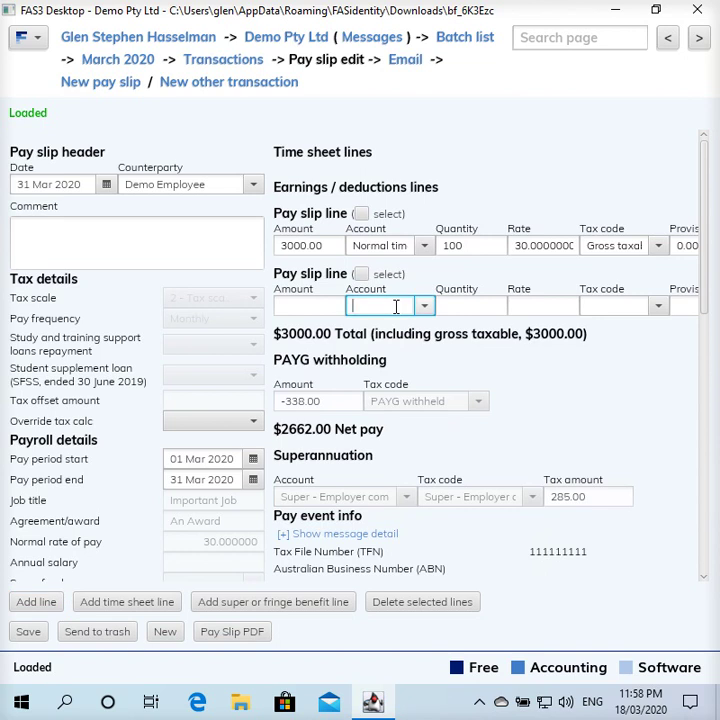
type("gen")
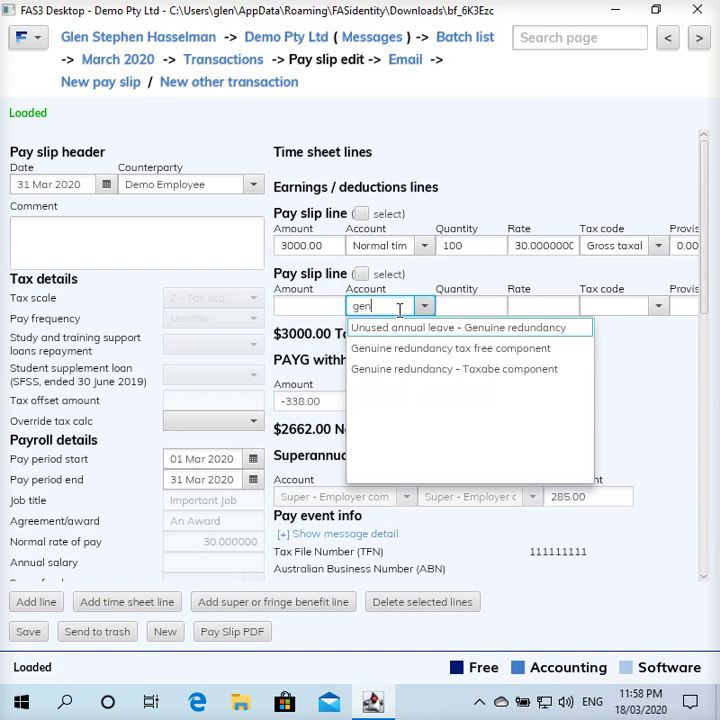
left_click(418, 352)
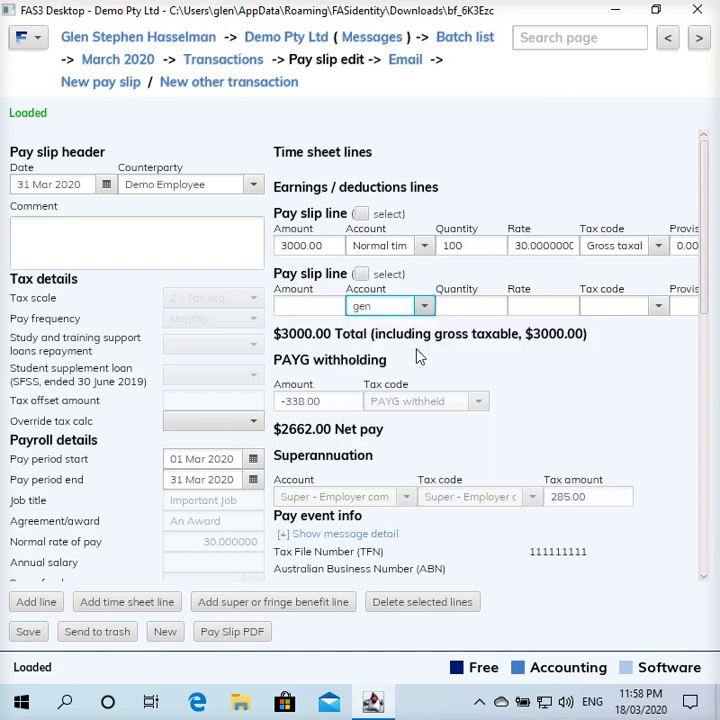
left_click(466, 306)
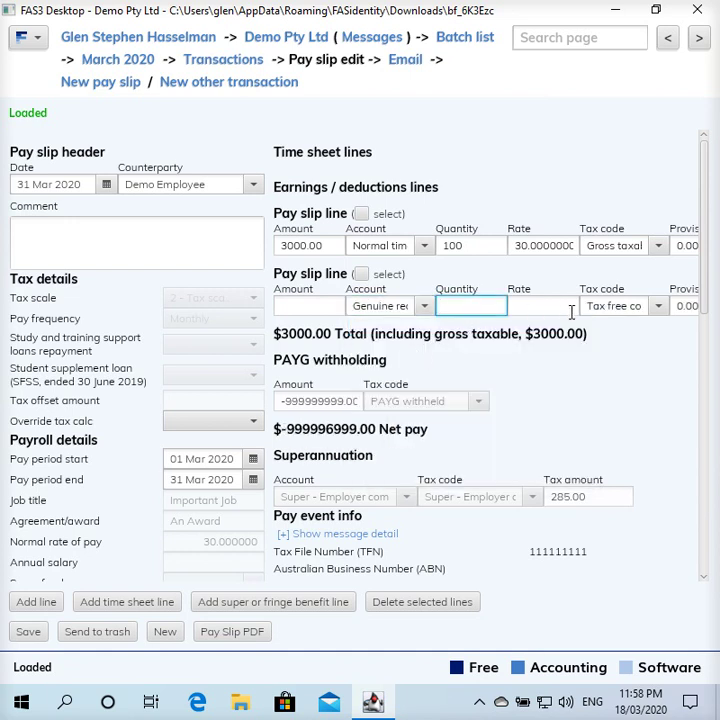
left_click(322, 306)
type("2000")
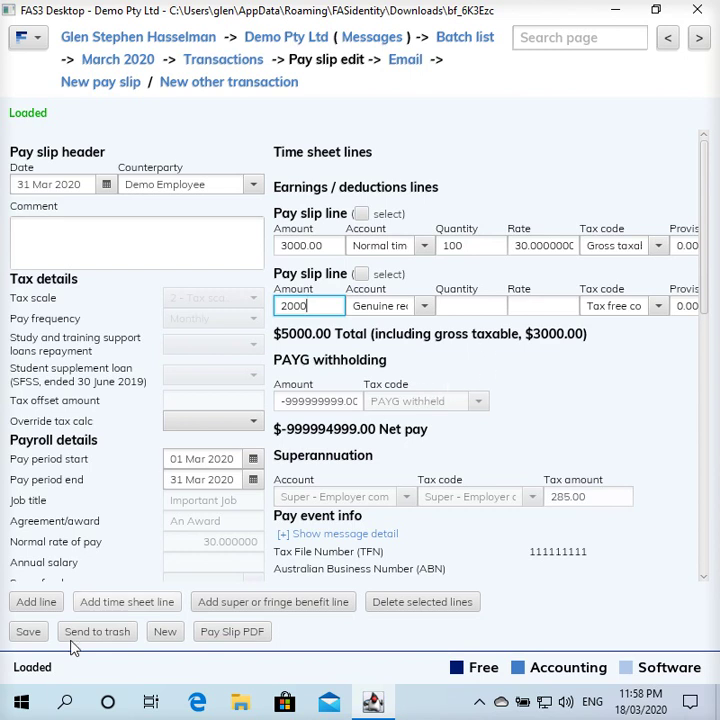
- Add a third pay slip line for the genuine redundancy taxable component account with an amount of 5000
left_click(33, 601)
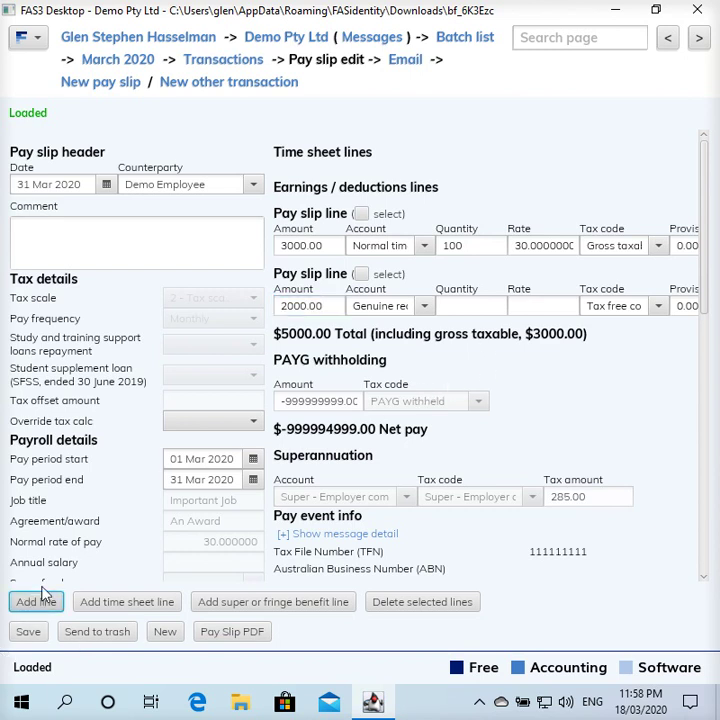
left_click(379, 363)
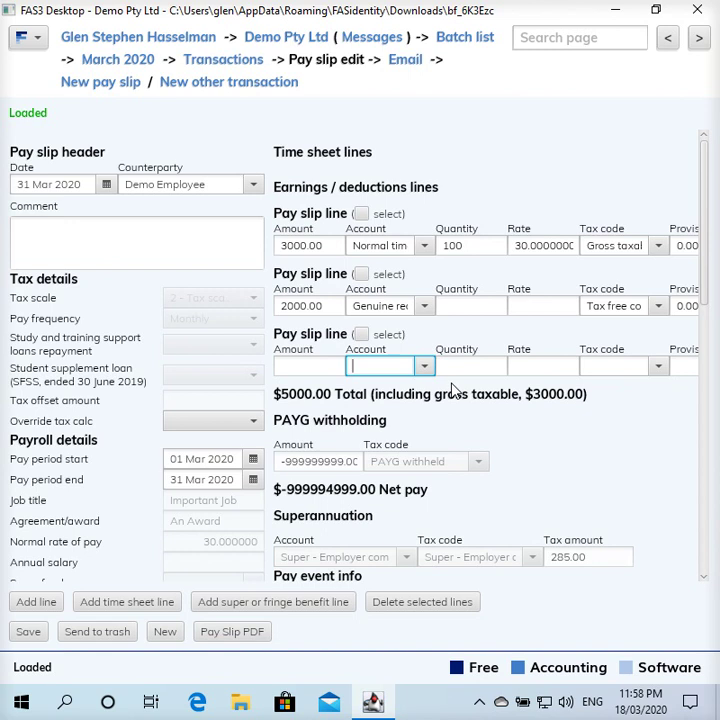
type("gen")
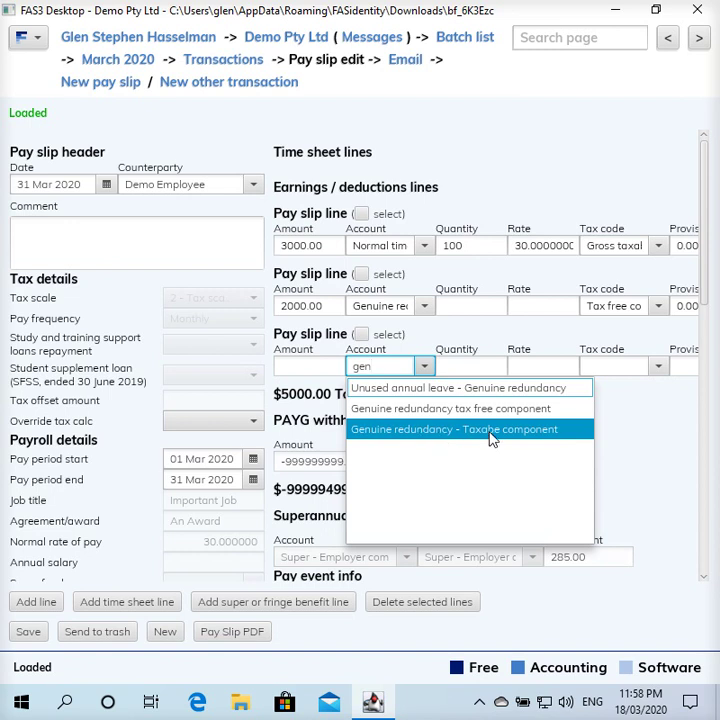
left_click(490, 430)
left_click(490, 366)
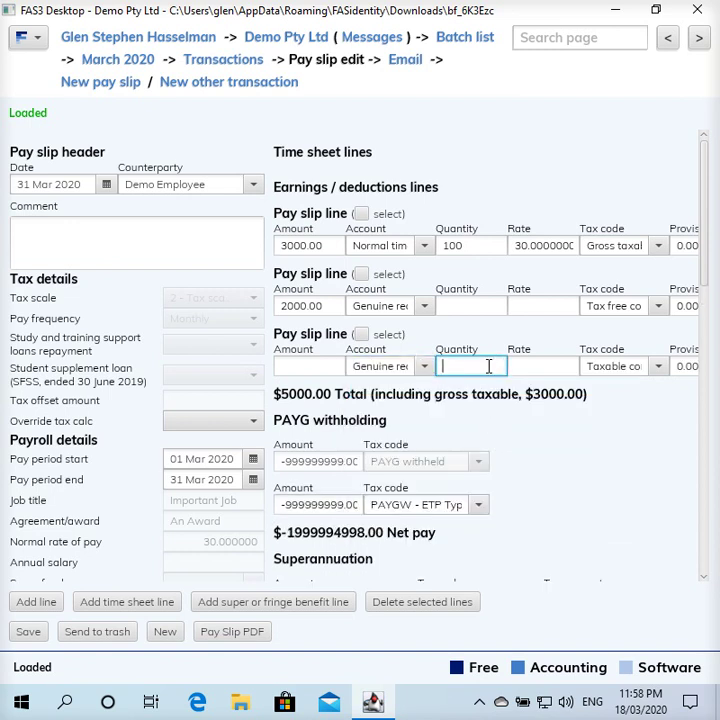
left_click(310, 366)
type("50000.")
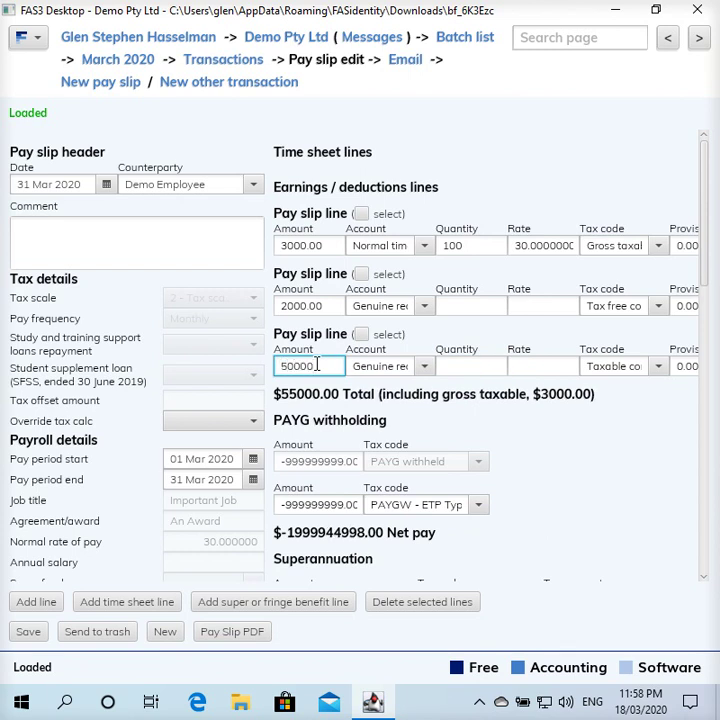
key("BackSpace")
- Set the pay slip's tax calculation override to Yes
scroll(487, 455, "down", 1)
scroll(507, 453, "down", 1)
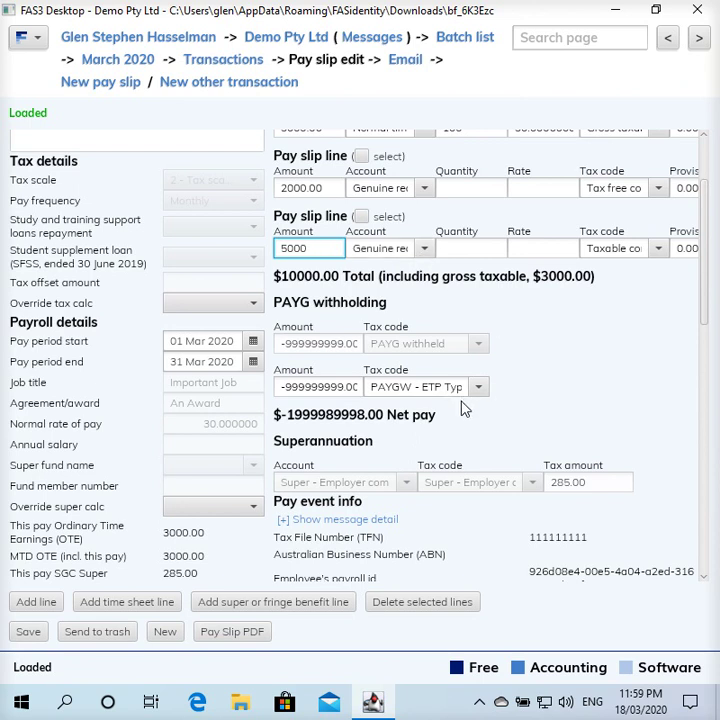
left_click(250, 305)
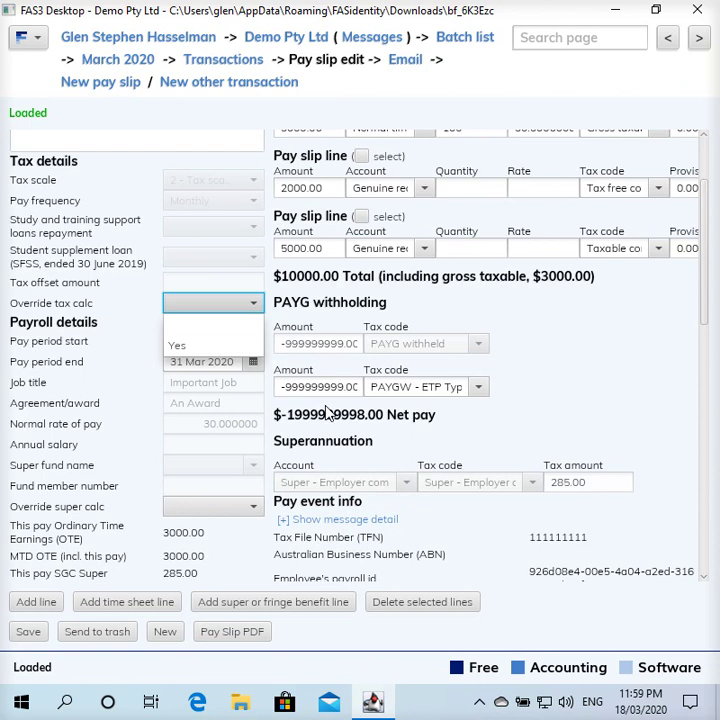
left_click(194, 343)
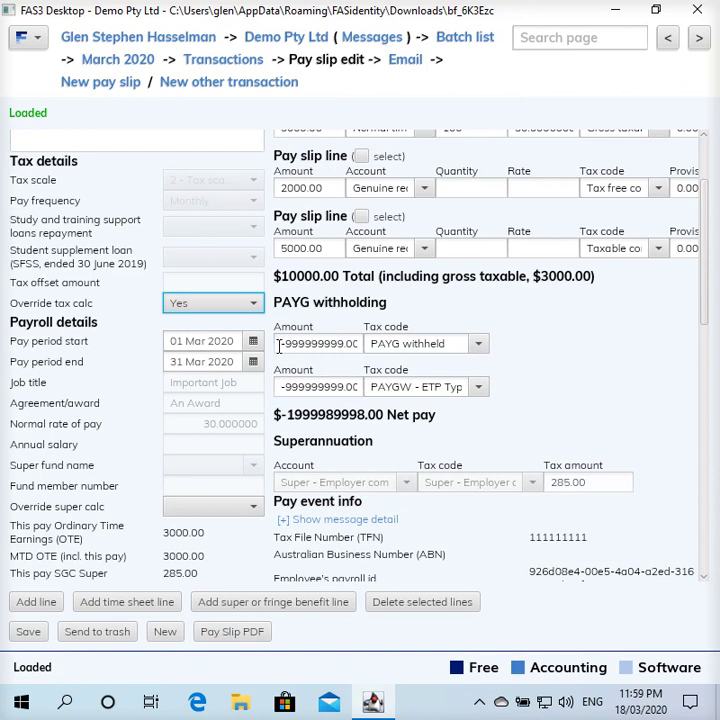
- Set the PAYG withholding amounts to -500 for PAYG withheld and -1000 for the PAYGW - ETP tax code
left_click_drag(281, 343, 305, 343)
key("ctrl+a")
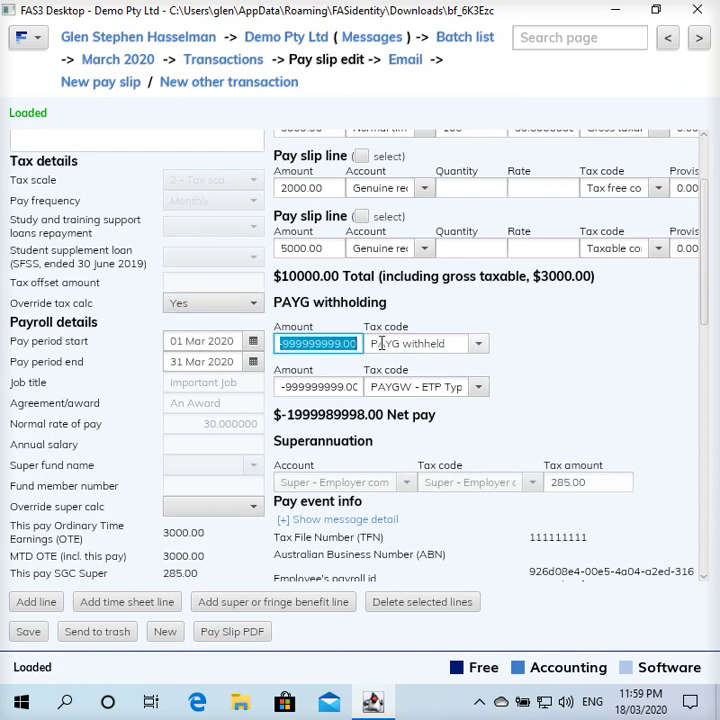
type("-")
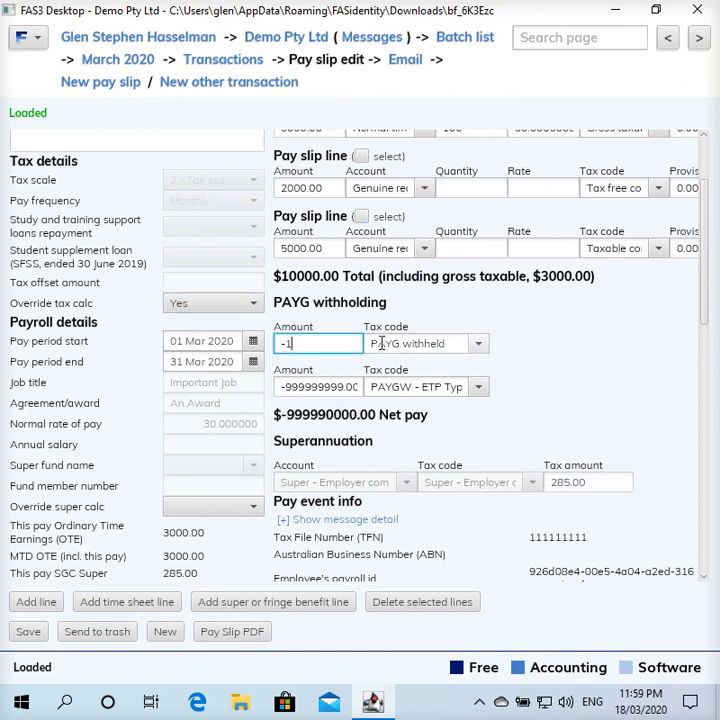
type("500")
key("Tab")
key("Tab")
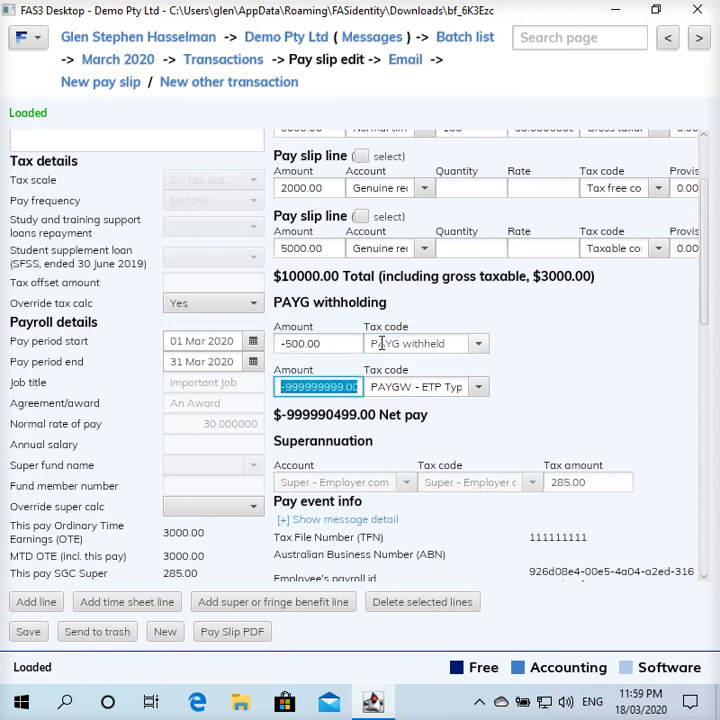
type("-")
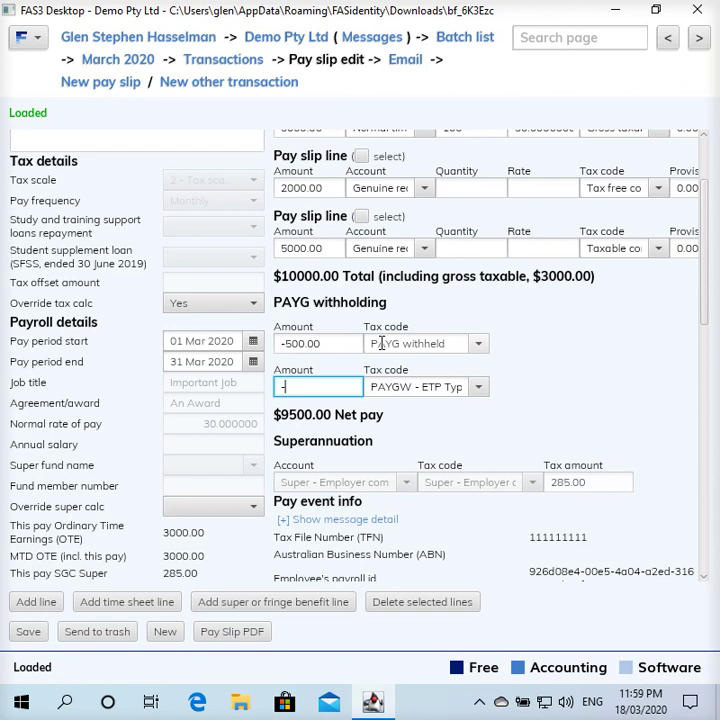
type("1000")
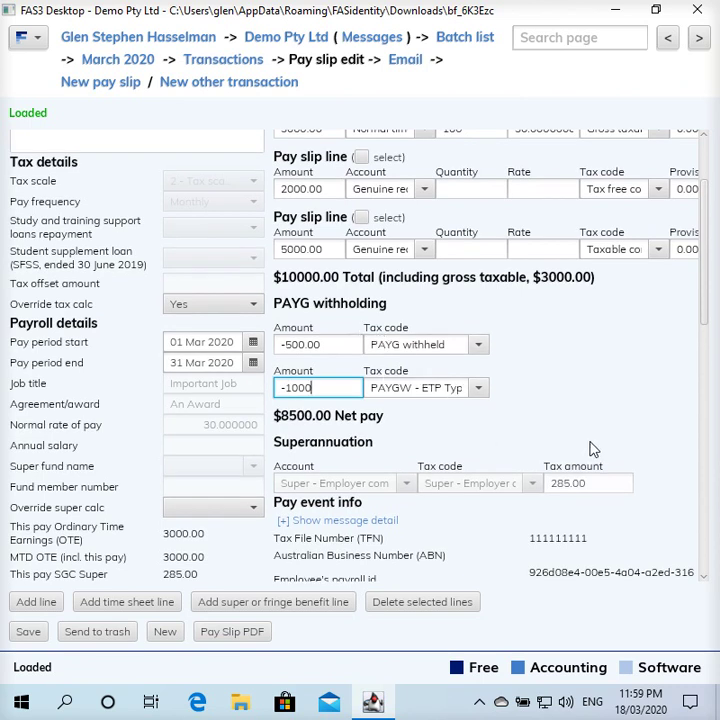
key("Tab")
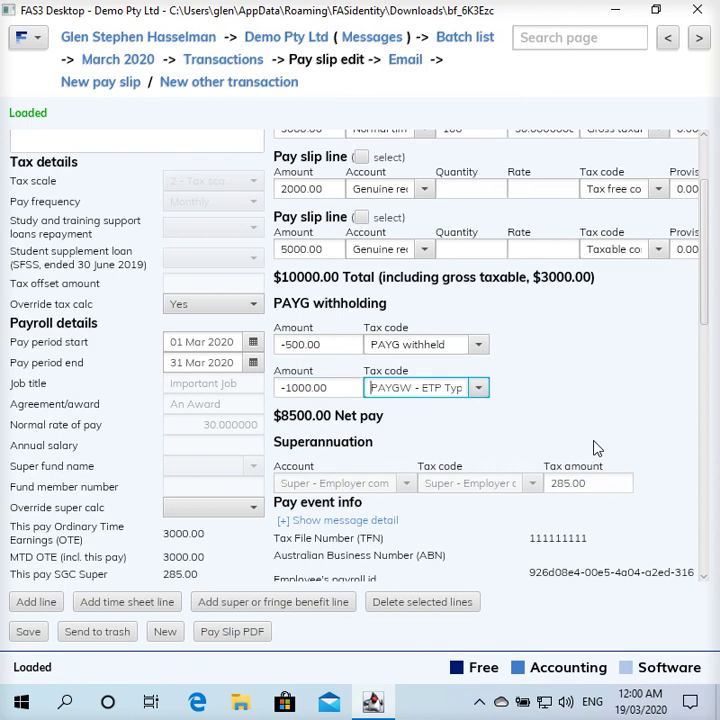
- Set "Final pay for financial year" to Yes in the pay event info
scroll(591, 450, "down", 3)
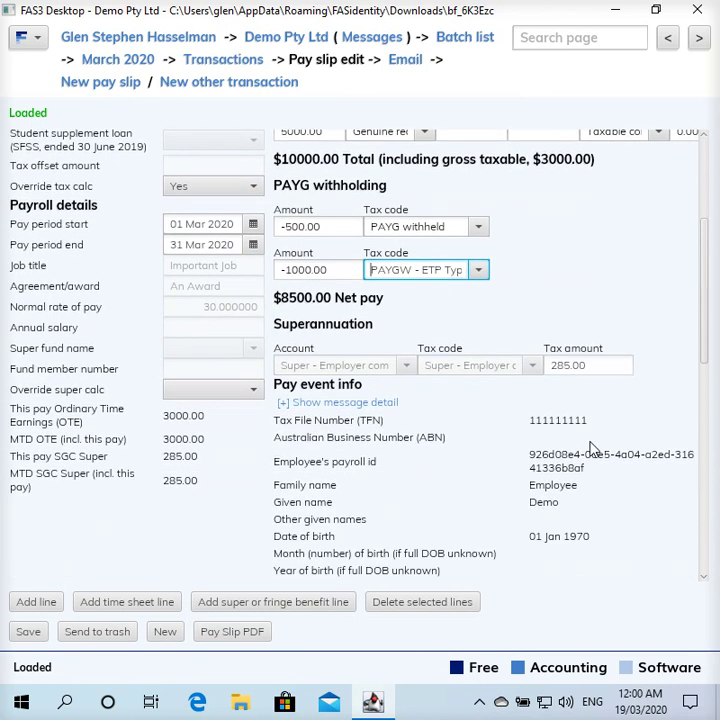
scroll(591, 450, "down", 1)
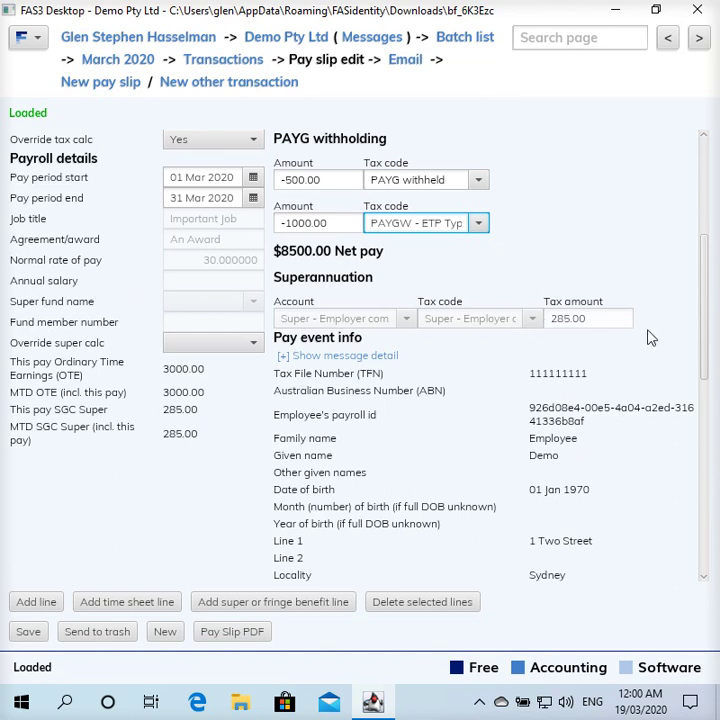
scroll(648, 337, "down", 2)
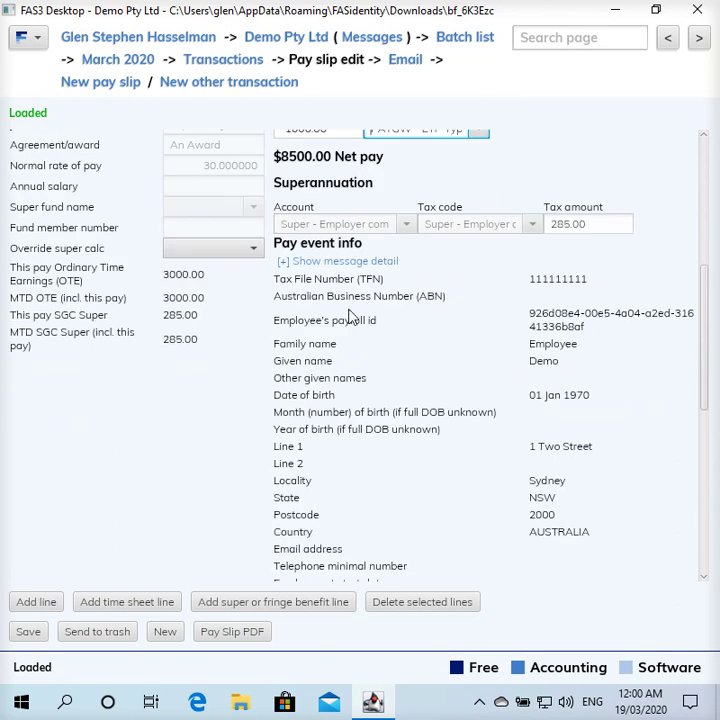
scroll(558, 501, "down", 4)
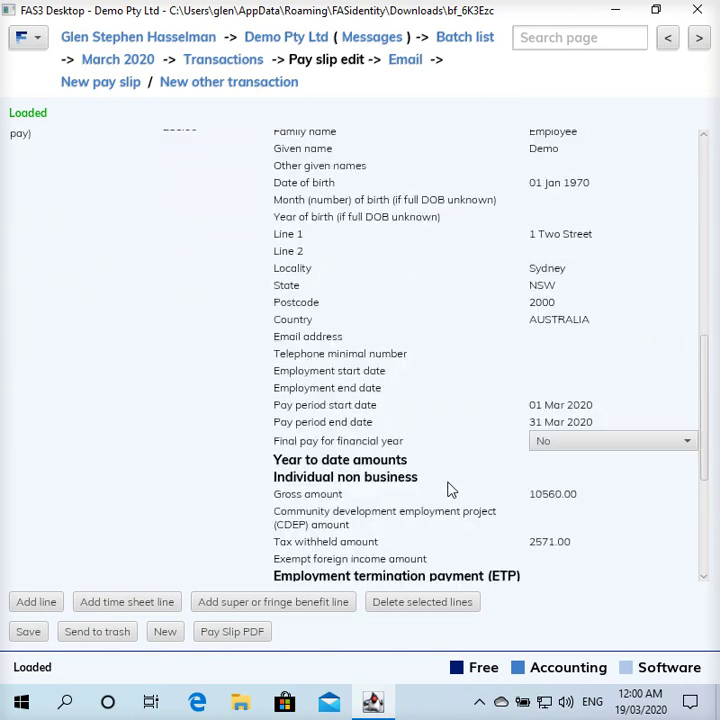
scroll(450, 489, "down", 1)
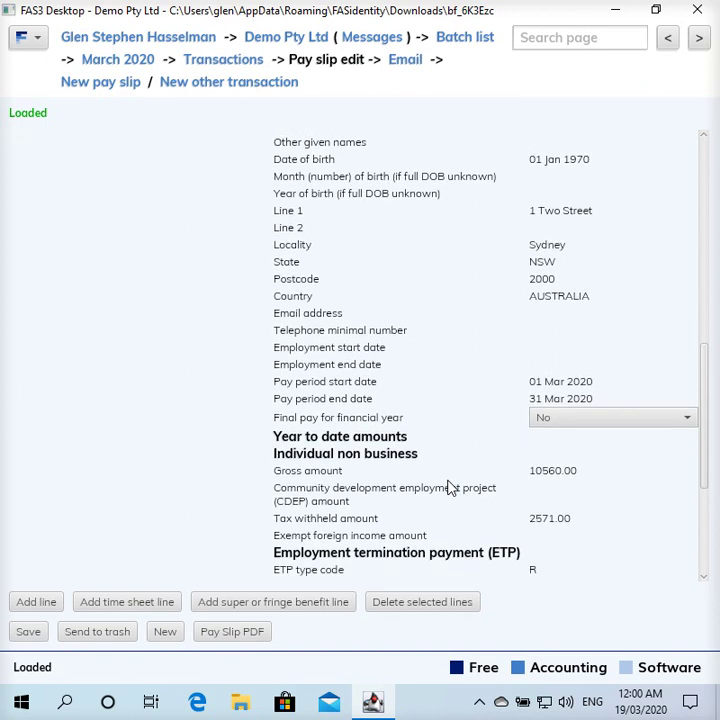
scroll(450, 488, "down", 3)
scroll(452, 482, "down", 2)
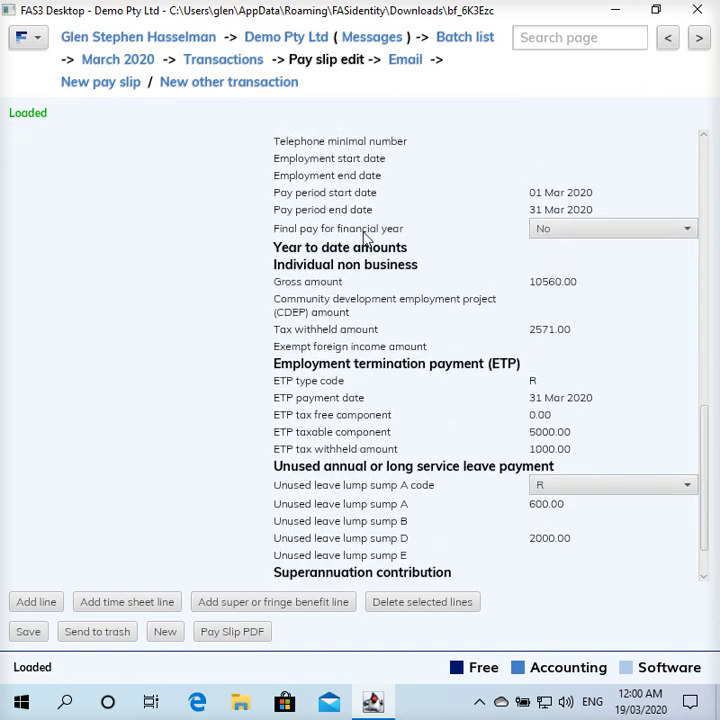
left_click(541, 230)
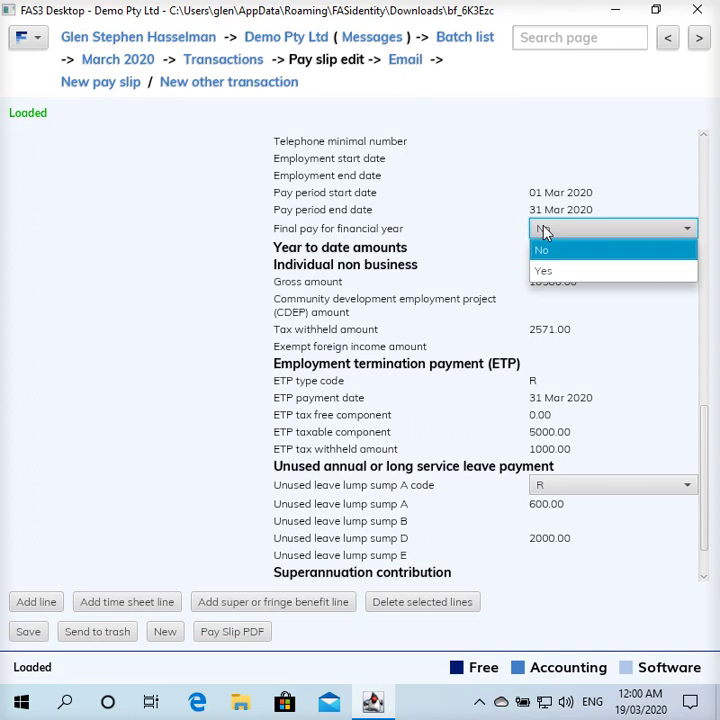
left_click(600, 271)
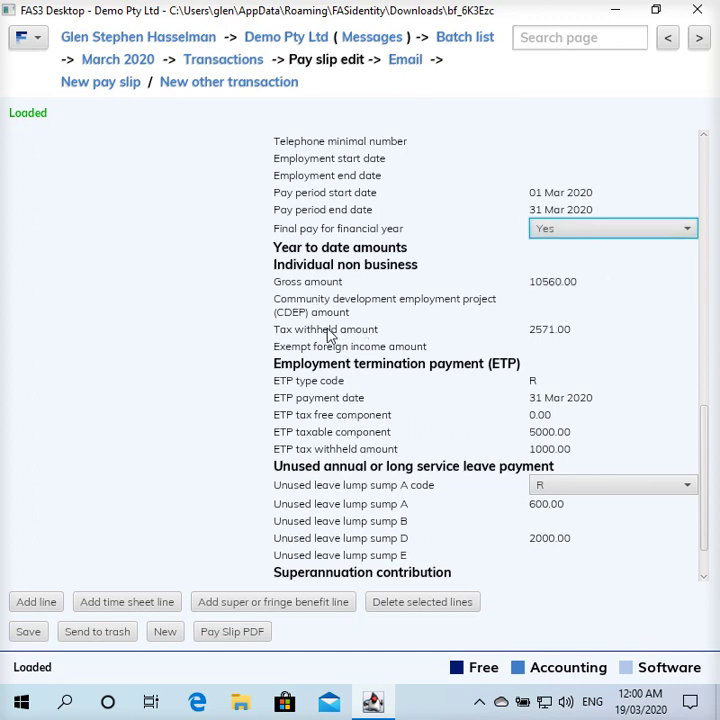
- Review the year-to-date ETP, unused leave and superannuation amounts, and save the pay slip
scroll(330, 337, "down", 1)
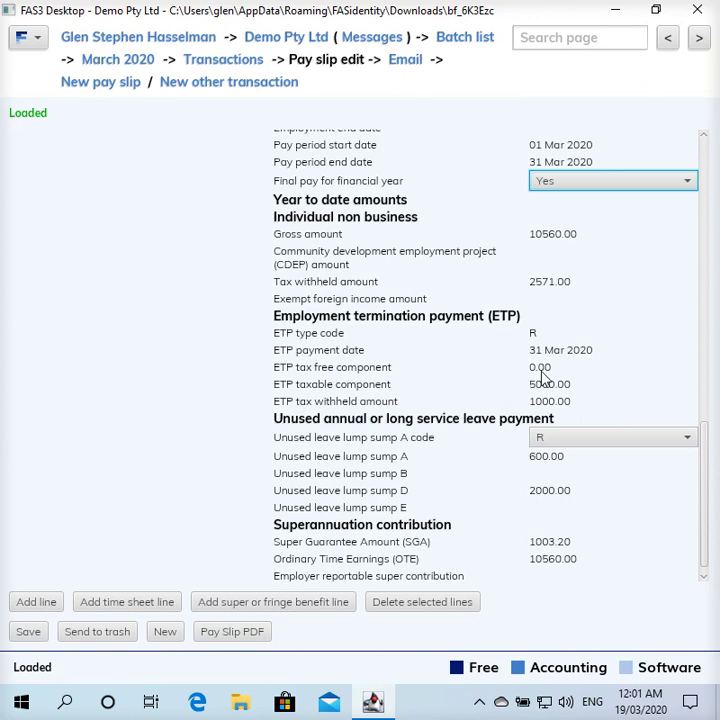
scroll(490, 397, "down", 1)
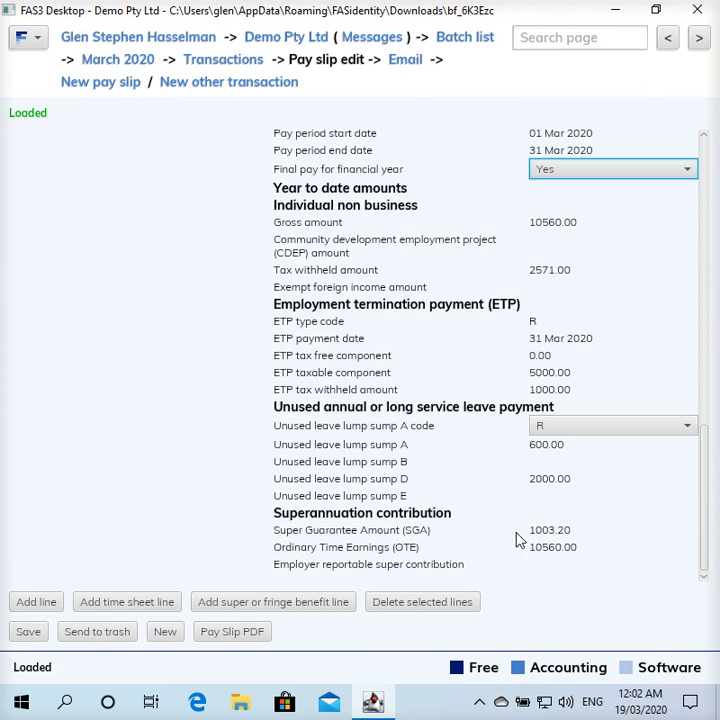
scroll(561, 532, "up", 1)
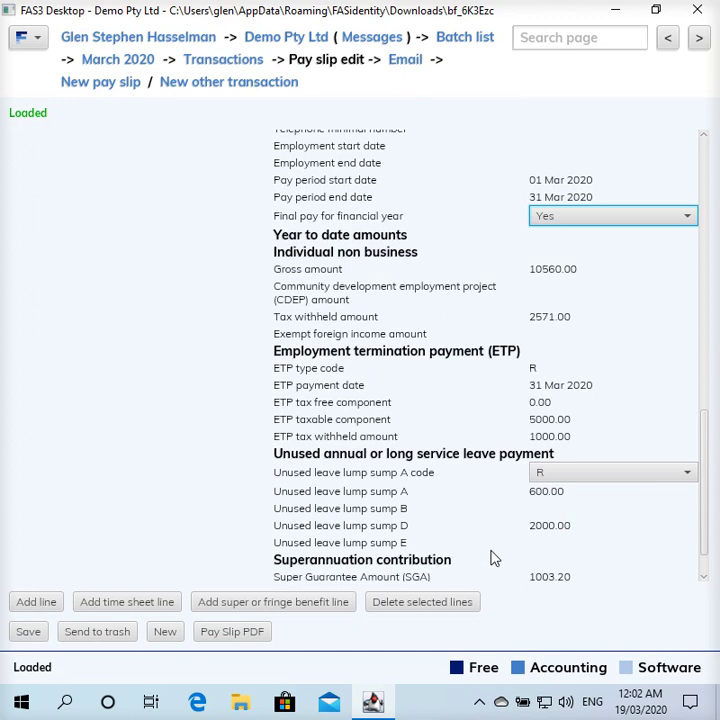
left_click(31, 635)
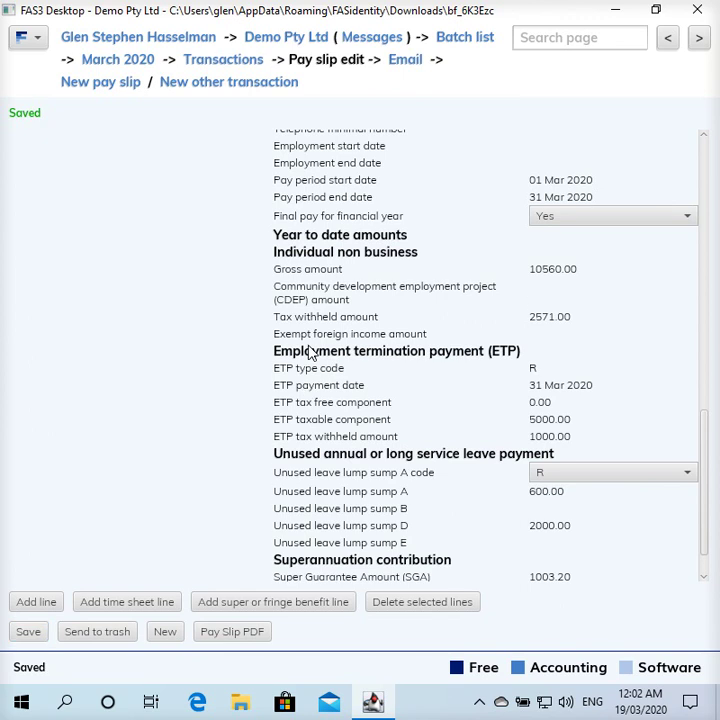
scroll(310, 352, "up", 1)
scroll(310, 350, "up", 10)
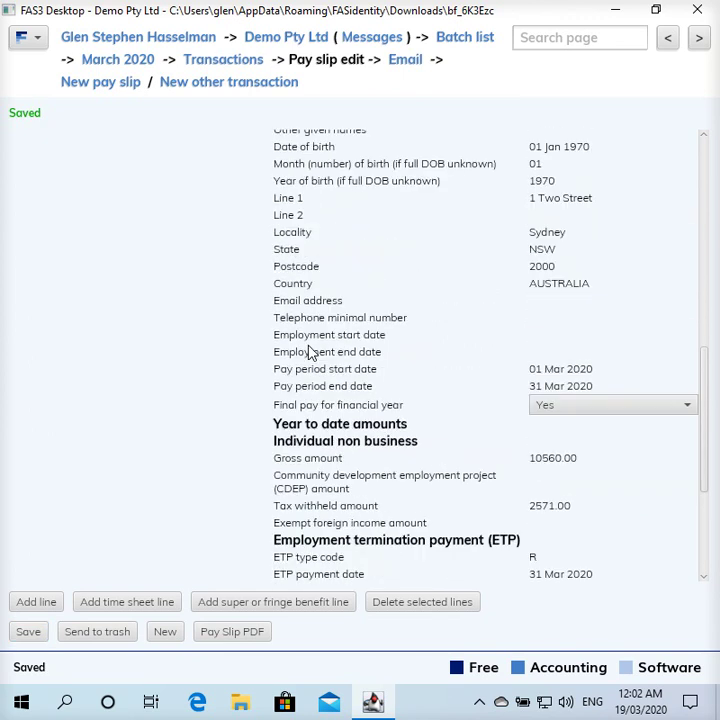